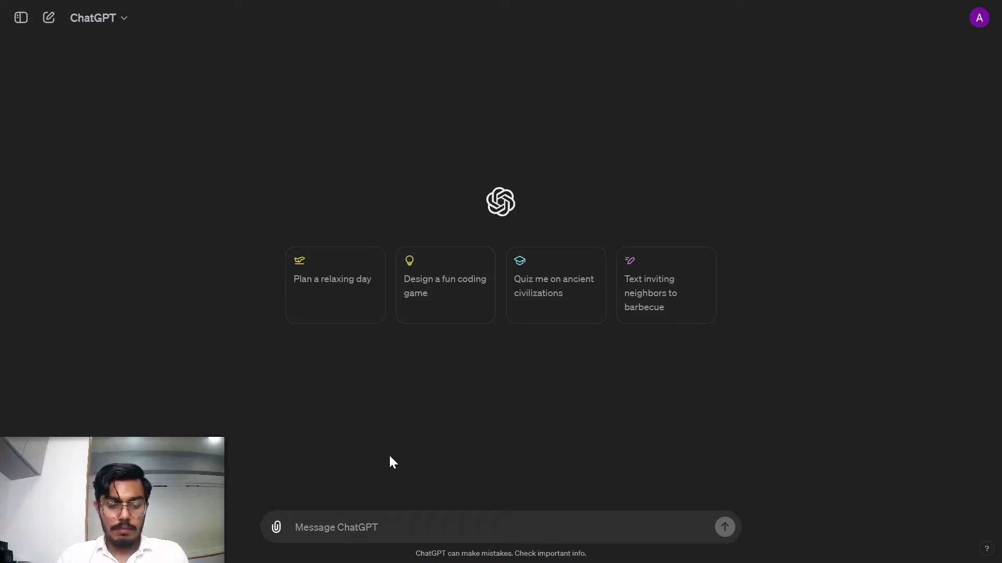
Step: Ask ChatGPT to write Pine Script strategy code for a 10,20 moving average crossover on TradingView
text(wrtie)
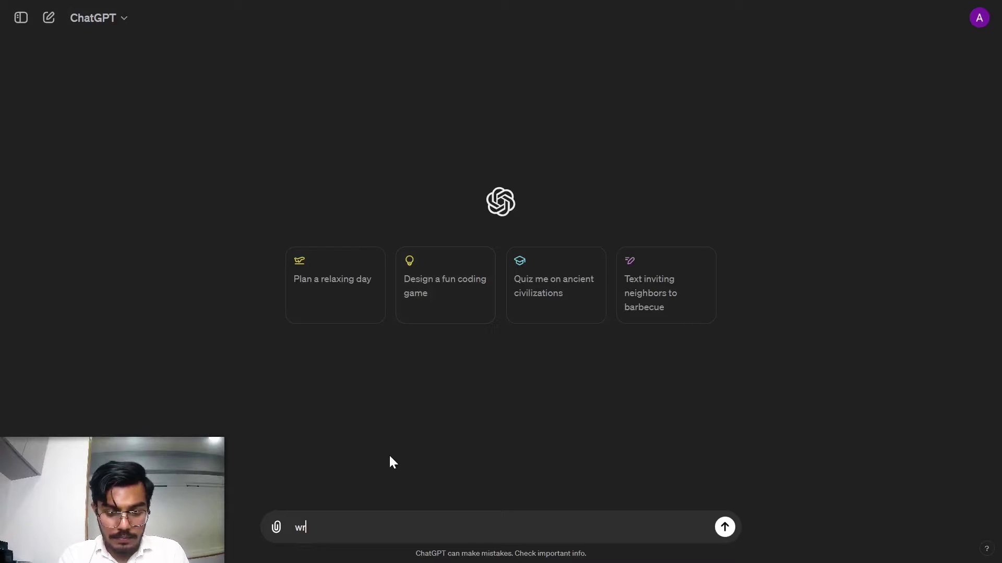
key(BackSpace)
key(BackSpace)
key(BackSpace)
text(i)
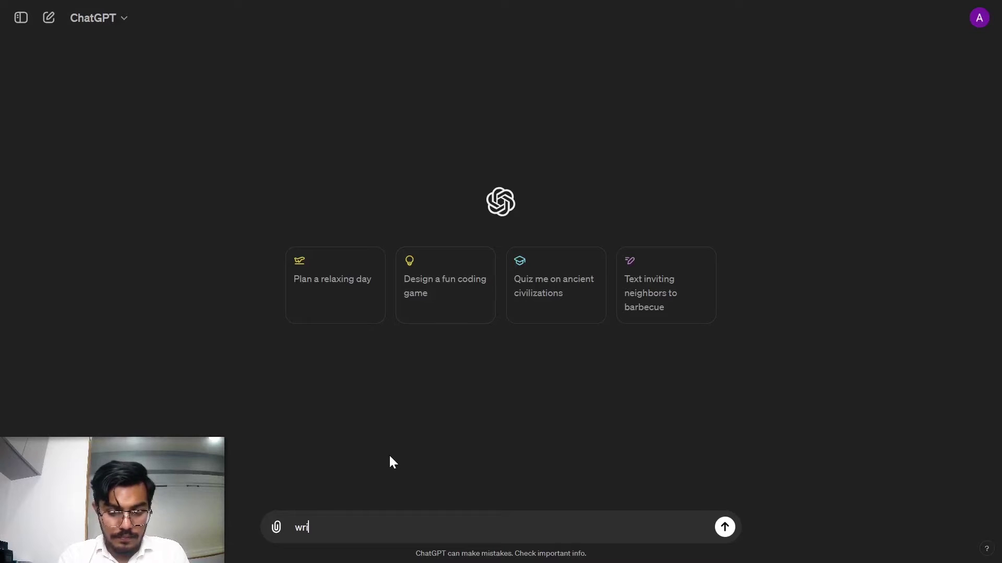
text(te a pinr)
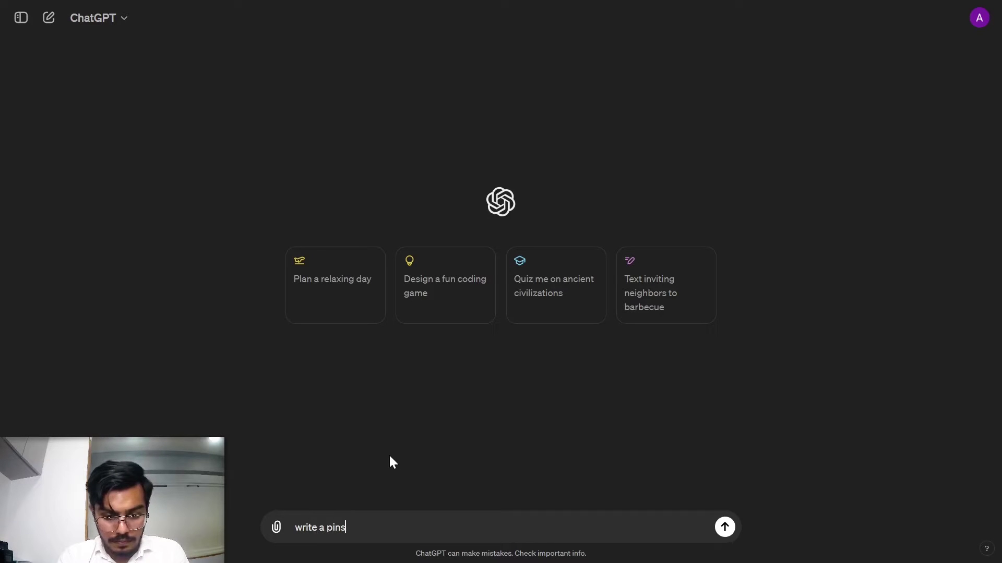
key(BackSpace)
text(e)
text(sc)
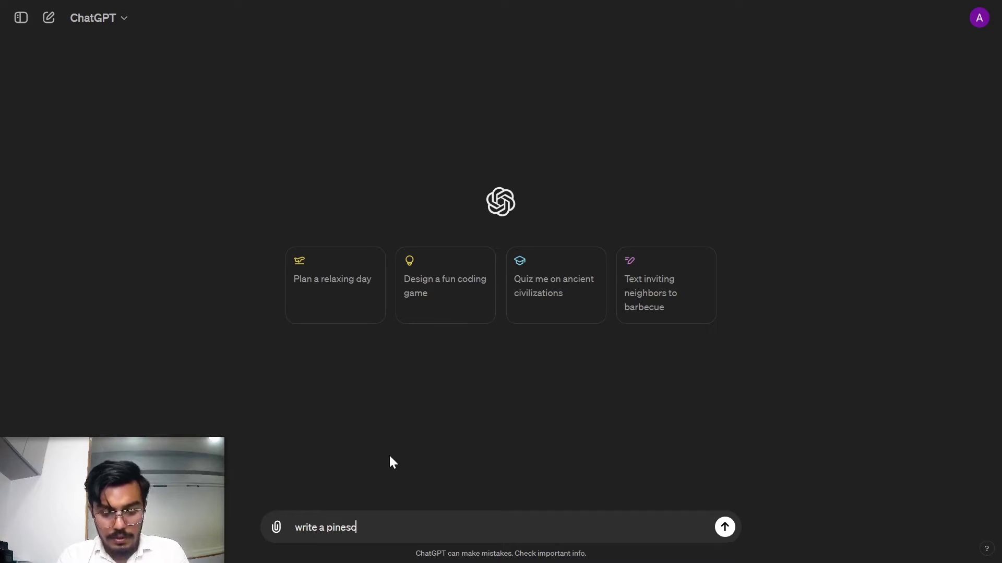
text(ript straetcode)
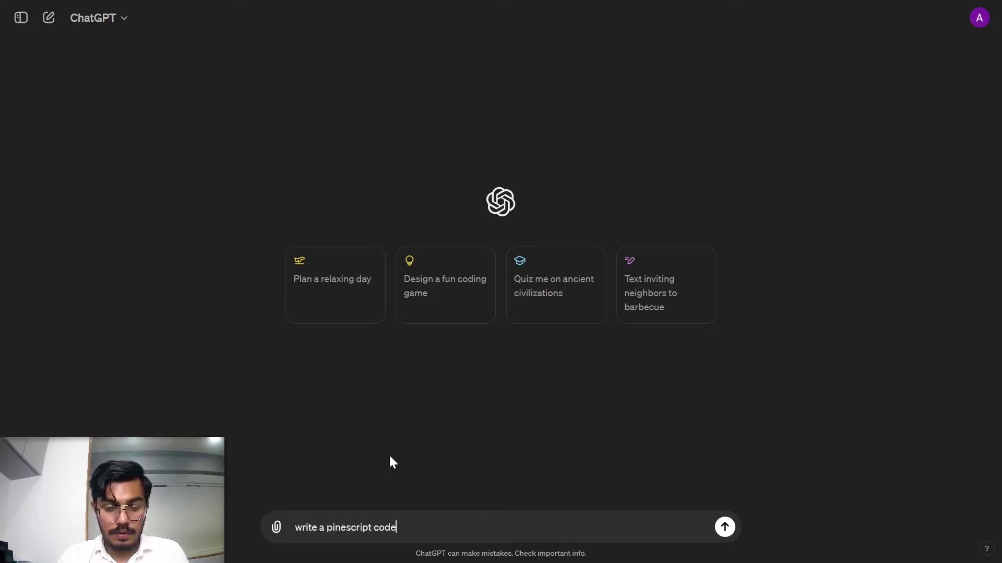
key(Left)
key(Left)
key(Left)
key(Left)
text(straet)
key(BackSpace)
key(BackSpace)
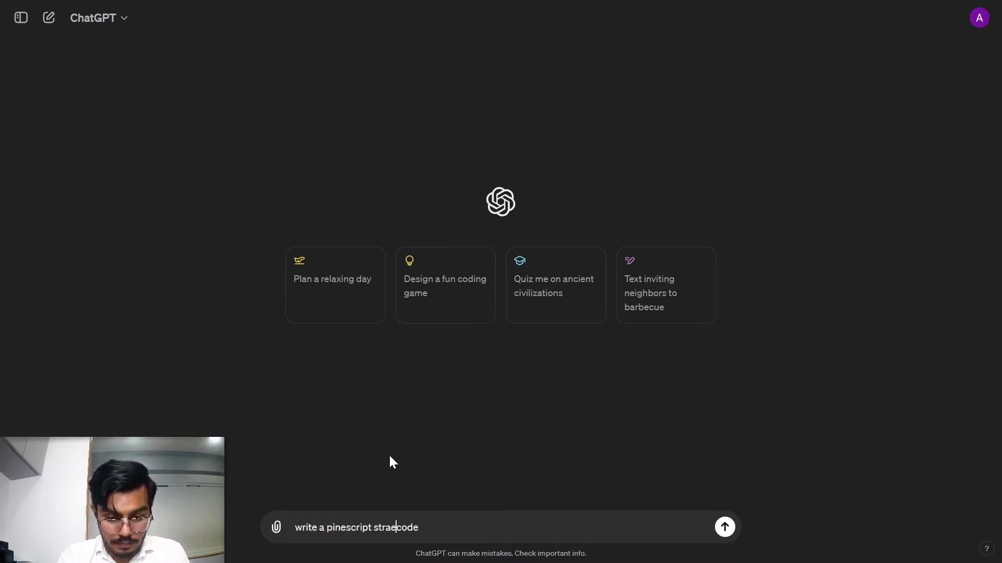
text(tegy)
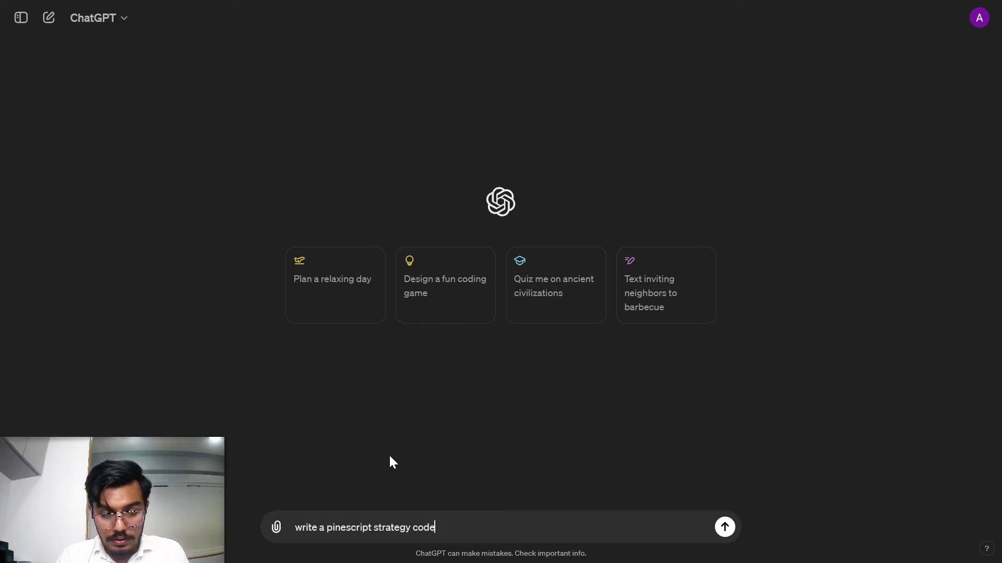
key(End)
text(for )
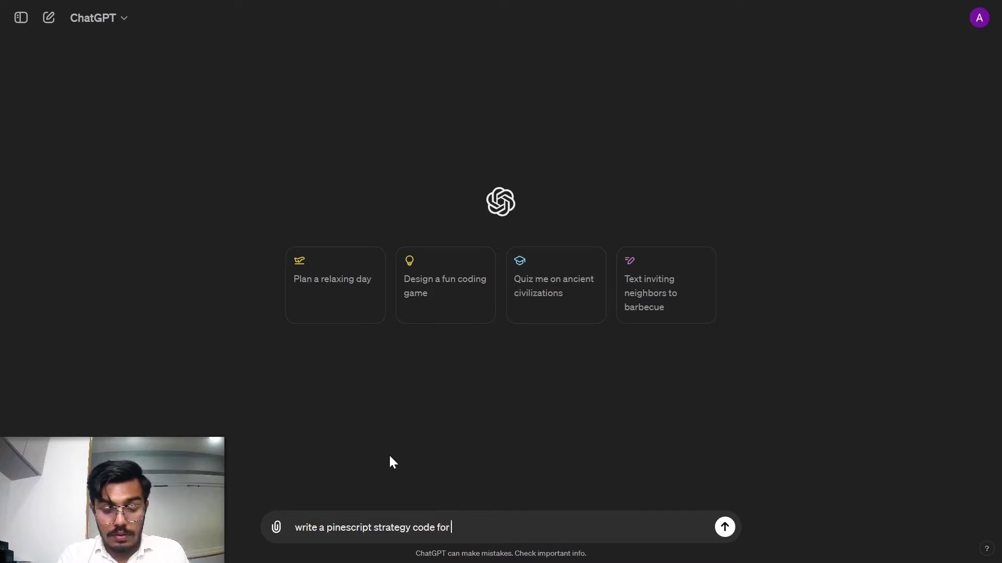
text(moving)
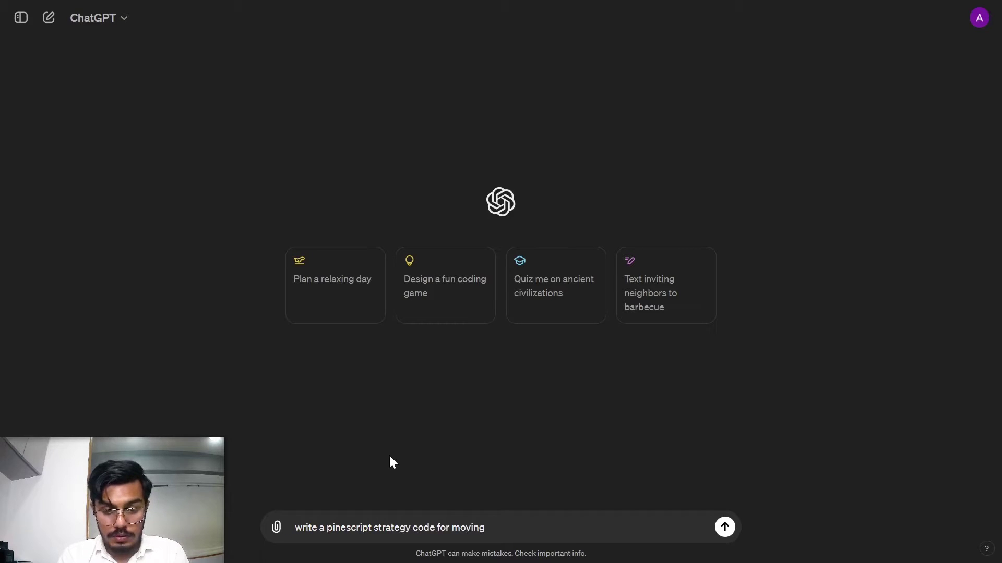
text( average )
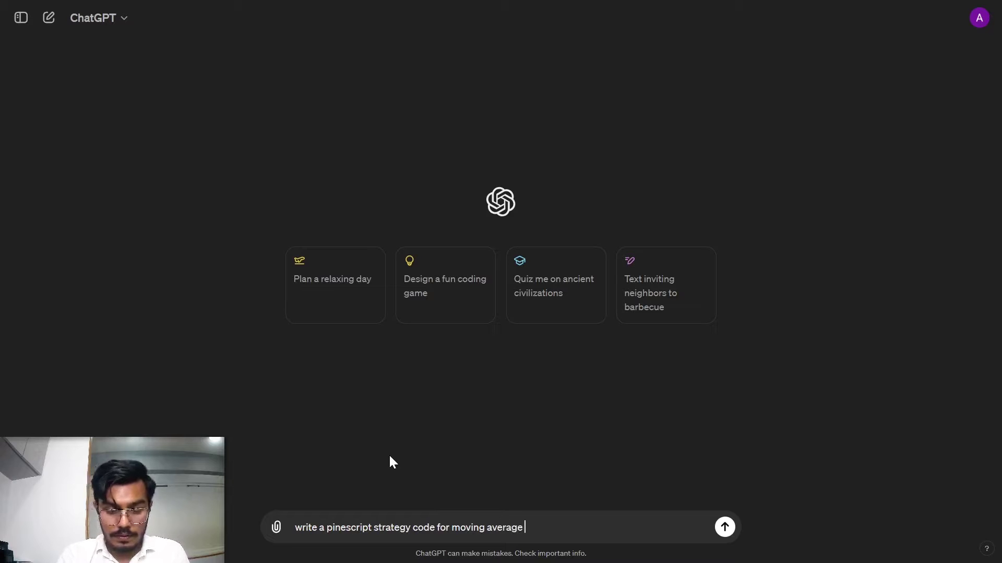
text(crossover of 10,20 )
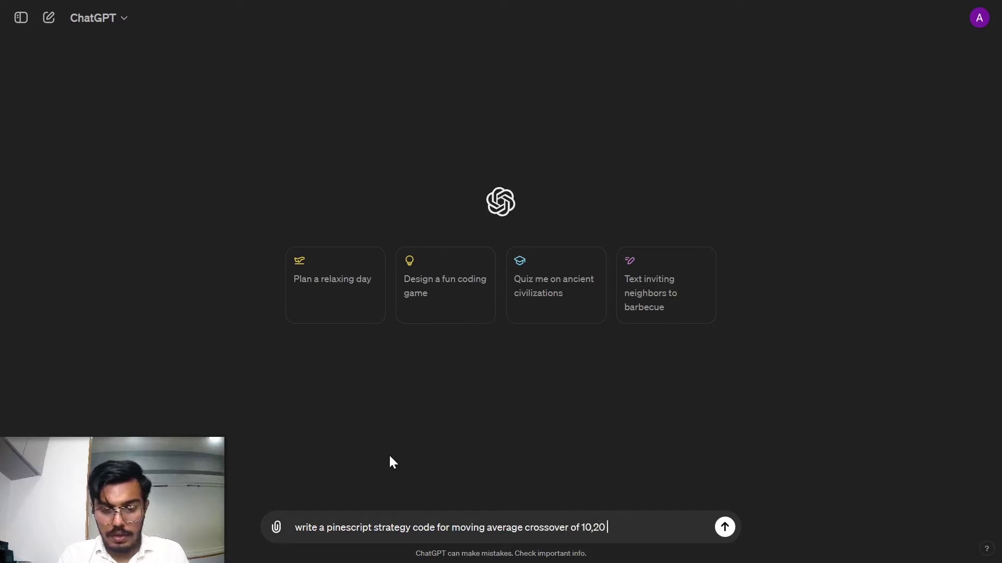
text(on TradingView.)
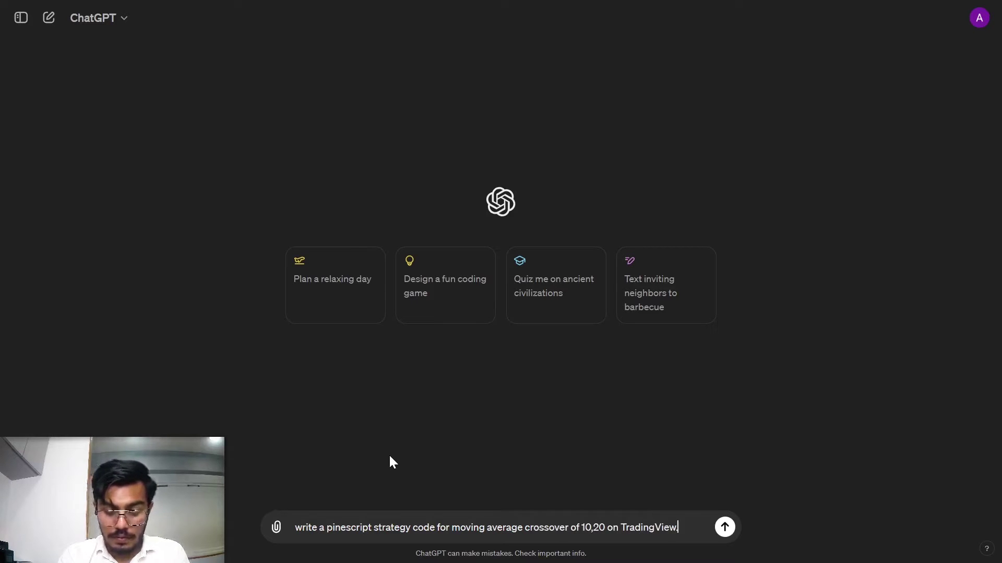
key(Return)
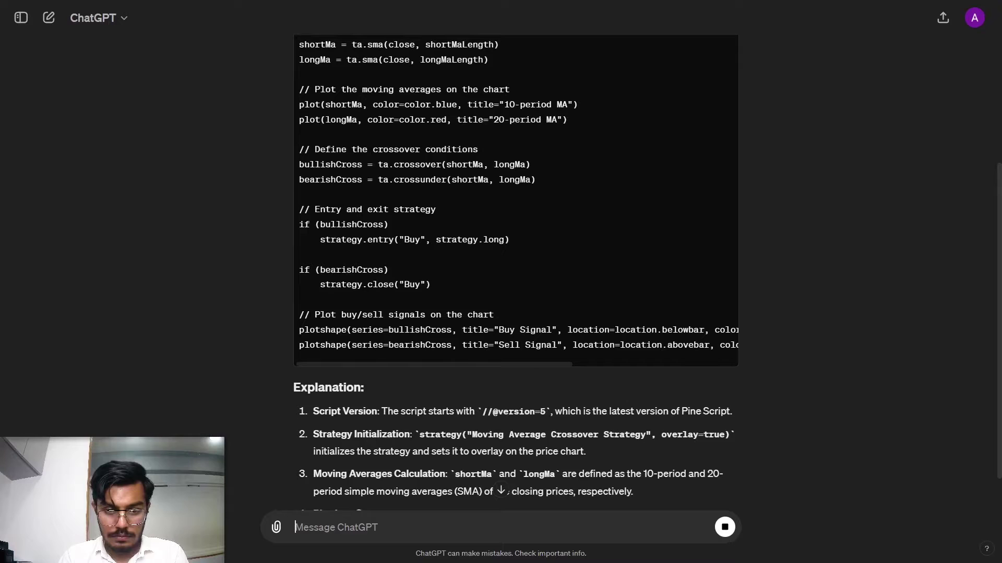
Step: Copy the generated Pine Script crossover strategy code from ChatGPT's finished reply
scroll(660, 347, up, 3)
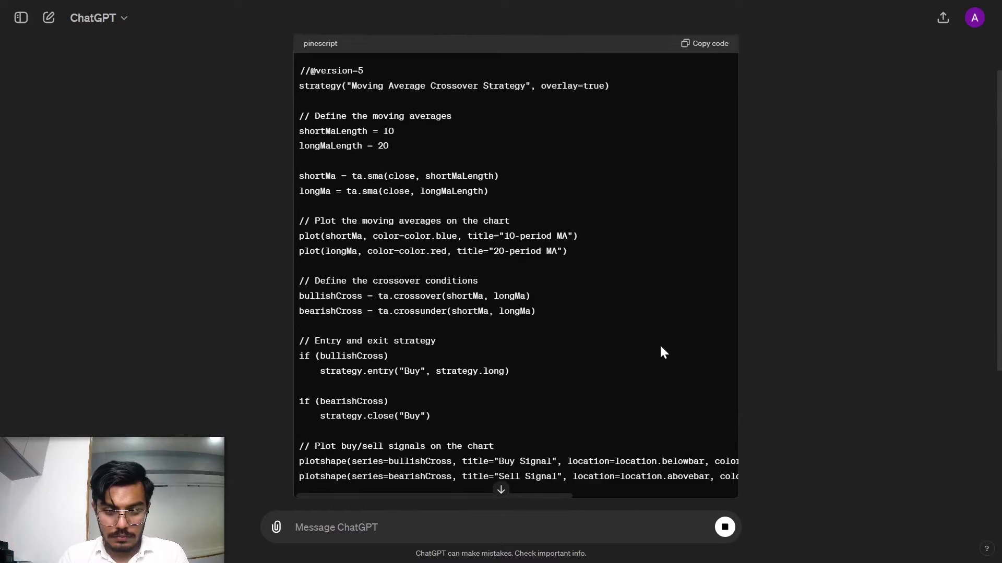
scroll(661, 352, down, 1)
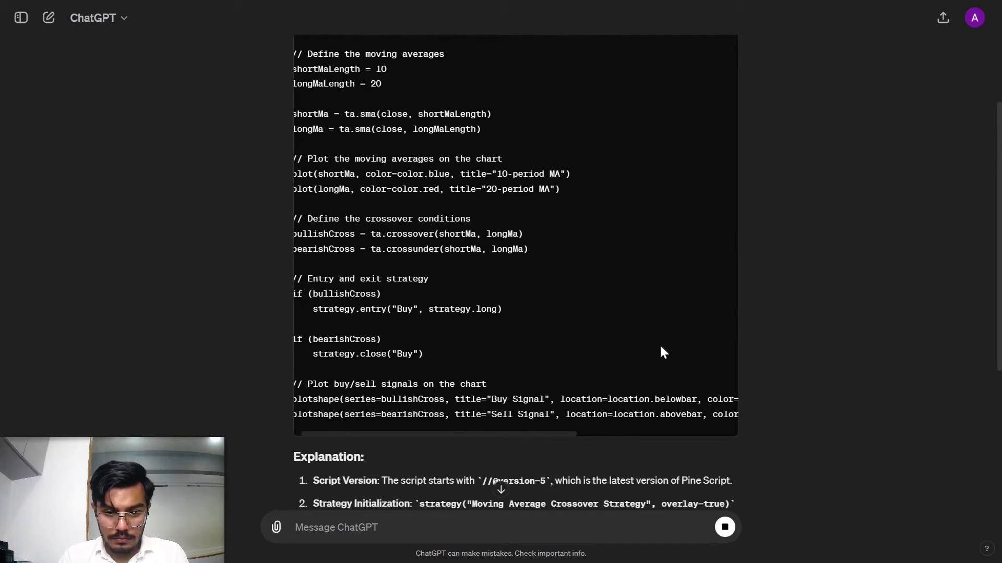
scroll(660, 352, up, 3)
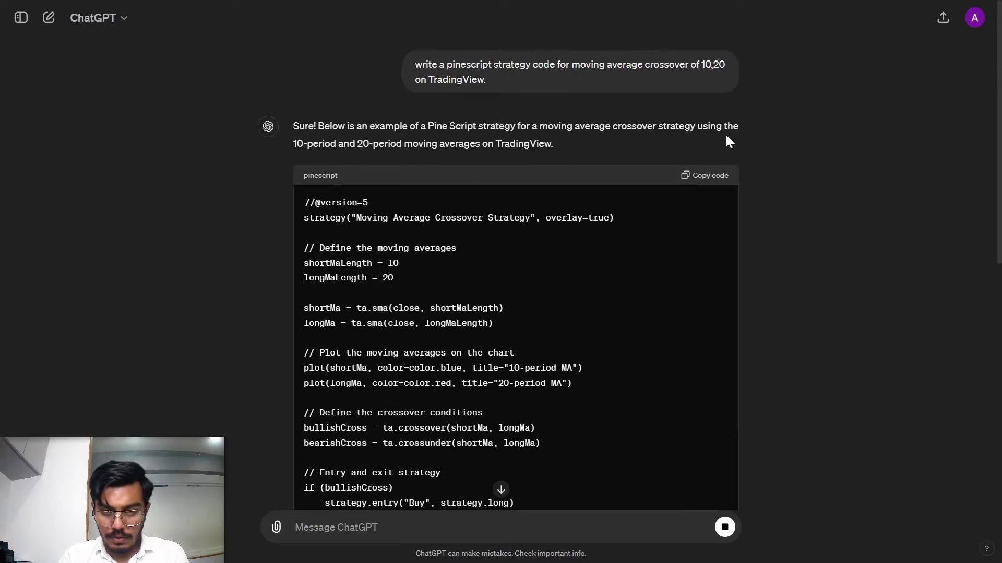
click(706, 178)
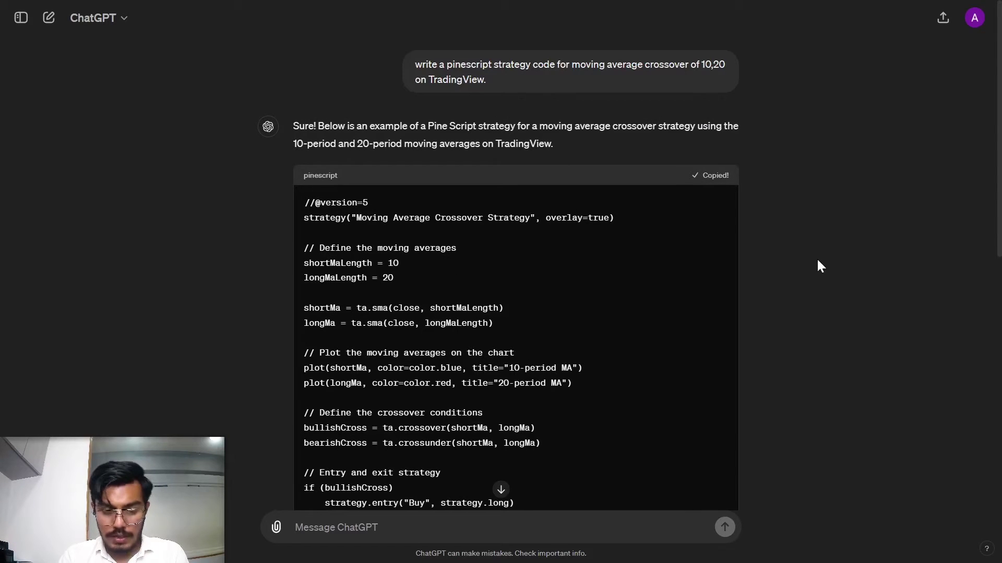
scroll(819, 264, down, 3)
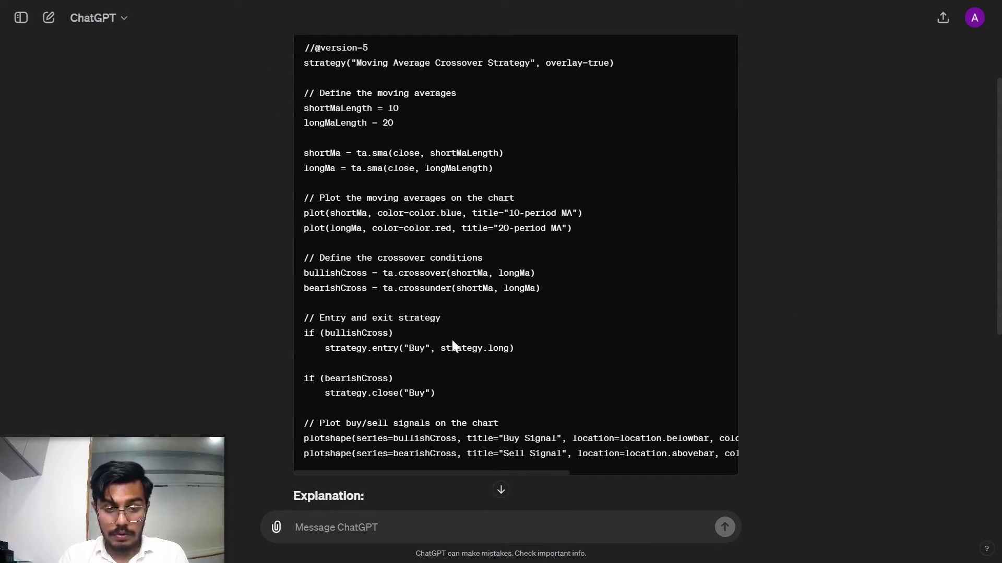
Step: Replace the old Pine Editor script with the copied crossover code and apply it to the Nifty Bank chart
key(alt+Tab)
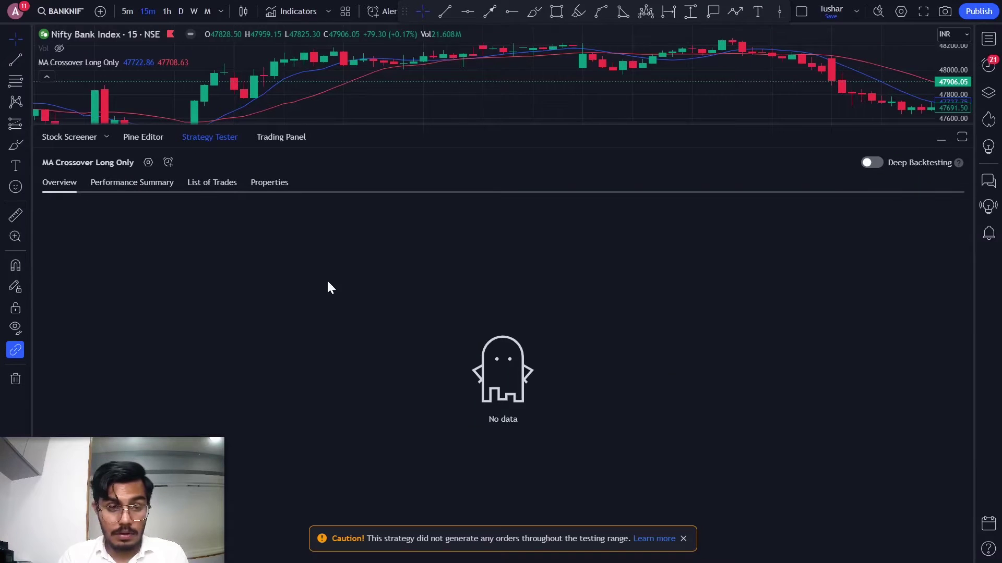
click(136, 137)
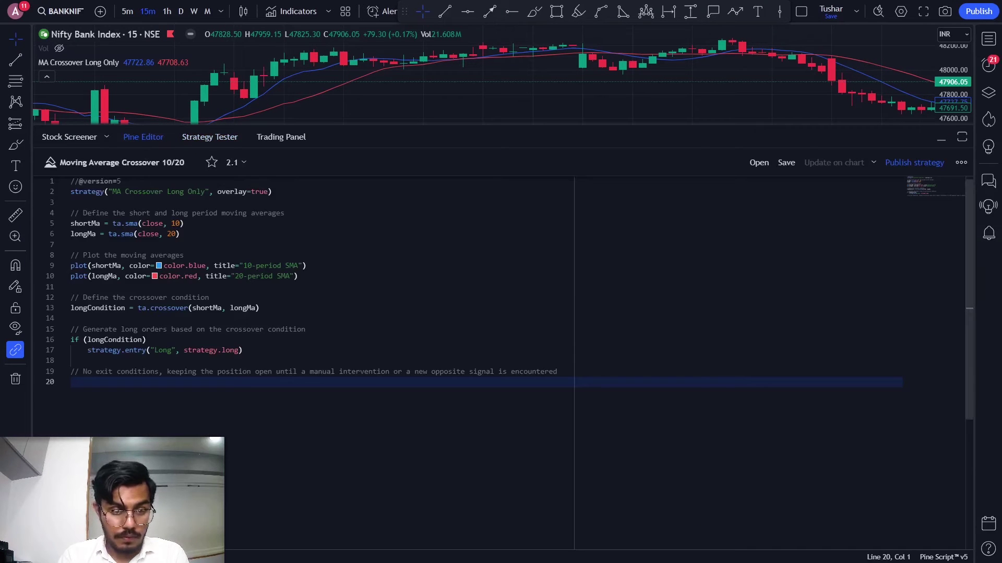
key(ctrl+a)
key(BackSpace)
key(ctrl+v)
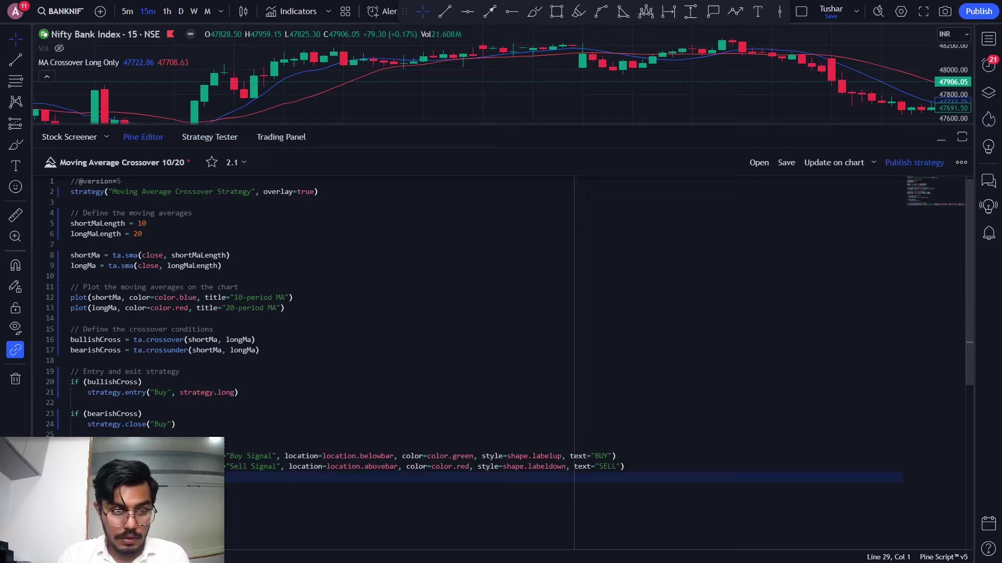
click(820, 164)
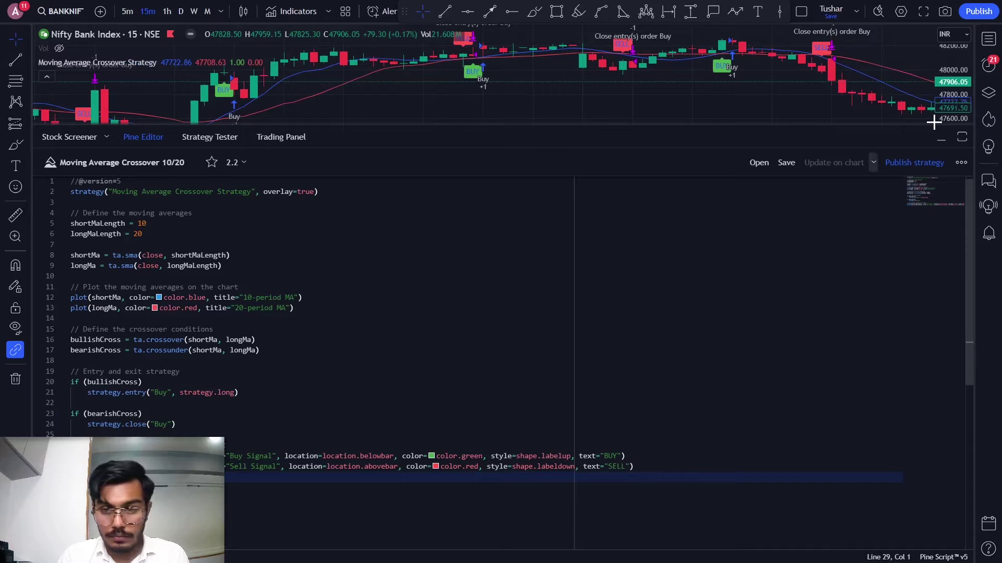
click(941, 139)
Step: Pan the chart back to earlier May bars to review the Buy/Close trades, then go to SpeedBot
drag(707, 217, 493, 244)
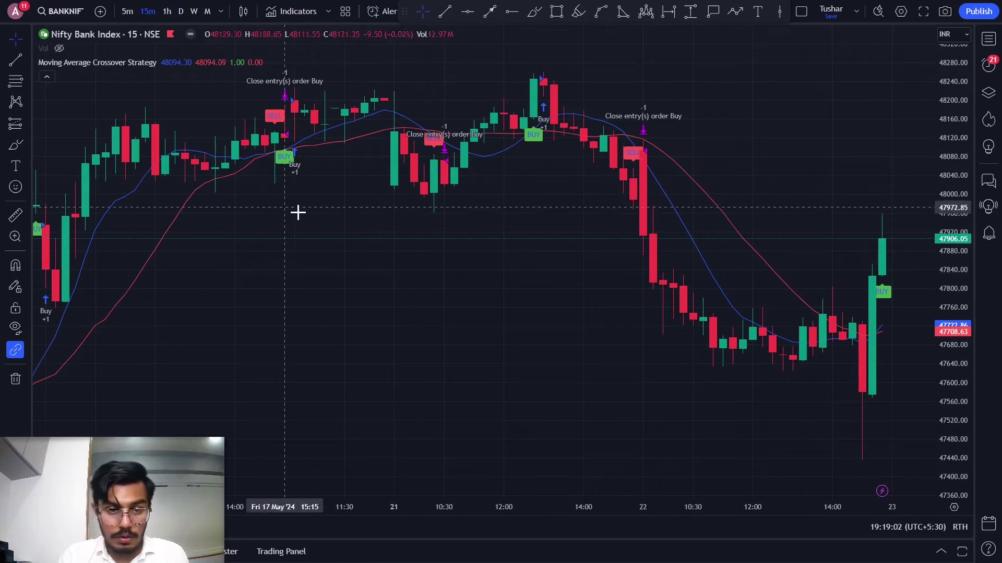
drag(297, 211, 509, 239)
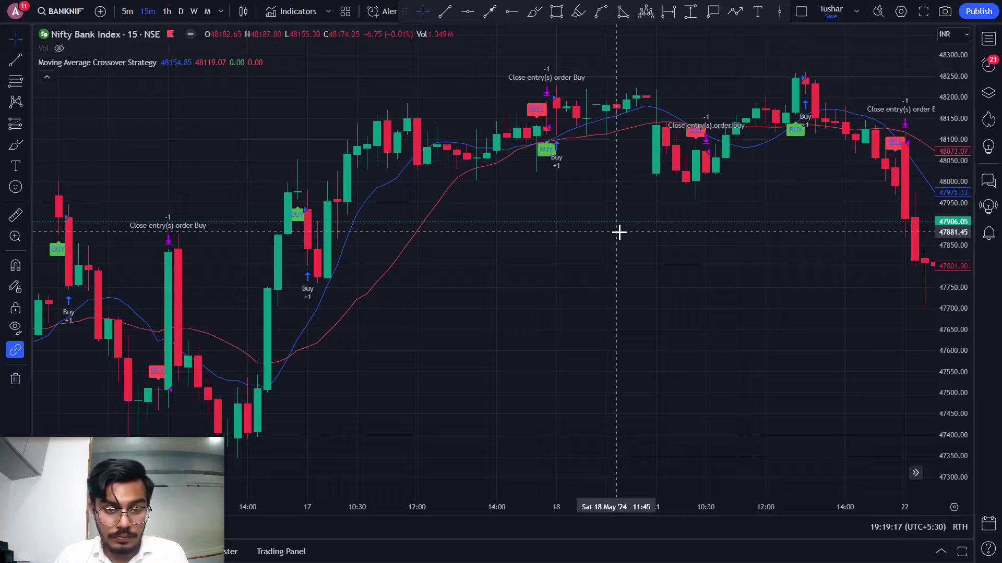
key(alt+Tab)
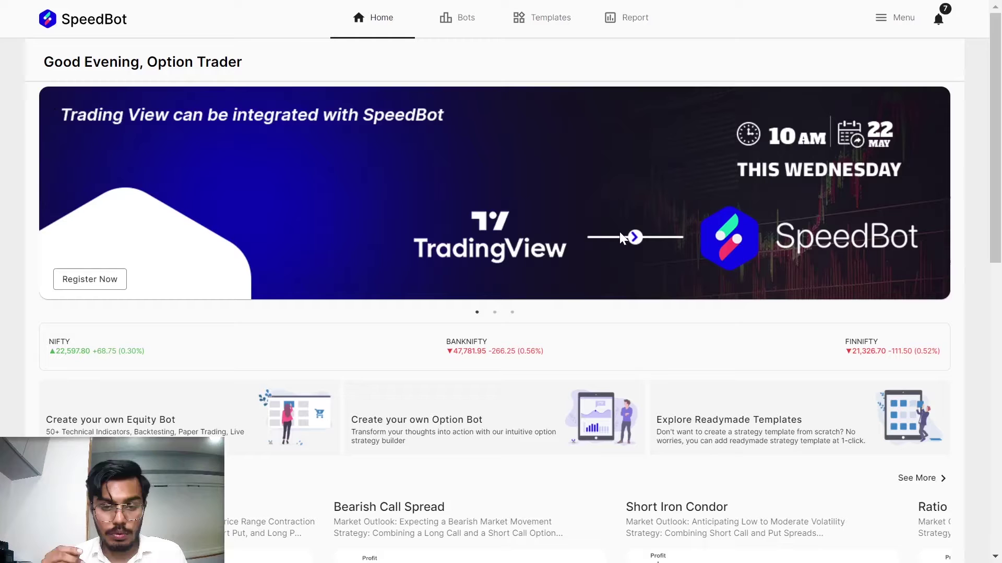
Step: Start a new option bot named MA Crossover TradingView Bot, with Bank Nifty and one leg in strategy S1
click(414, 425)
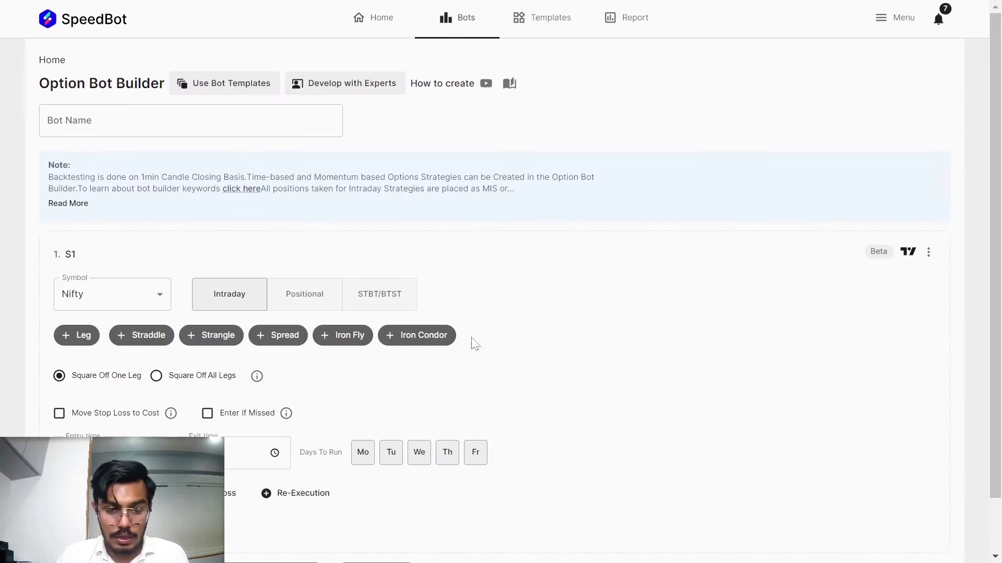
click(130, 121)
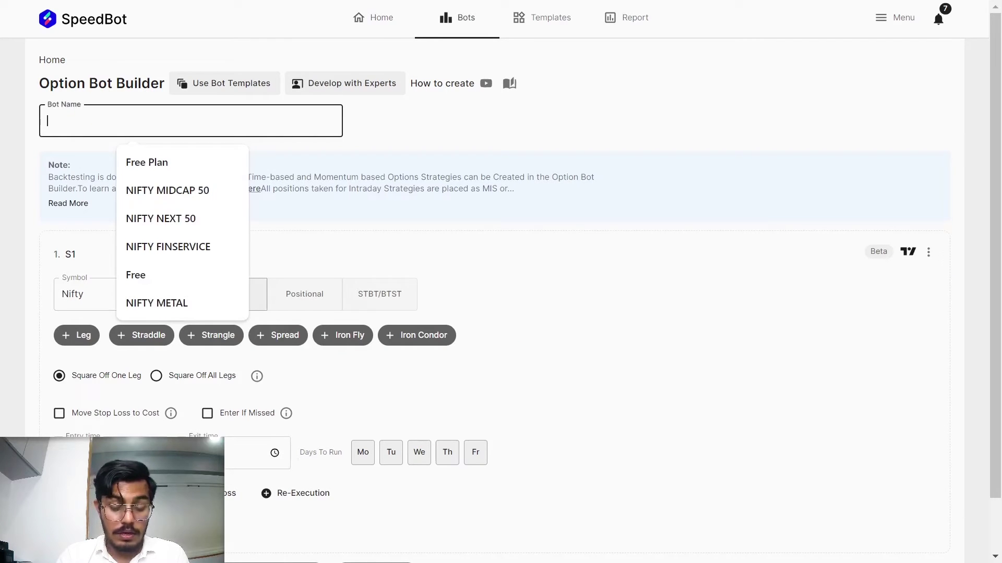
text(MA Crossover TradingView Bot)
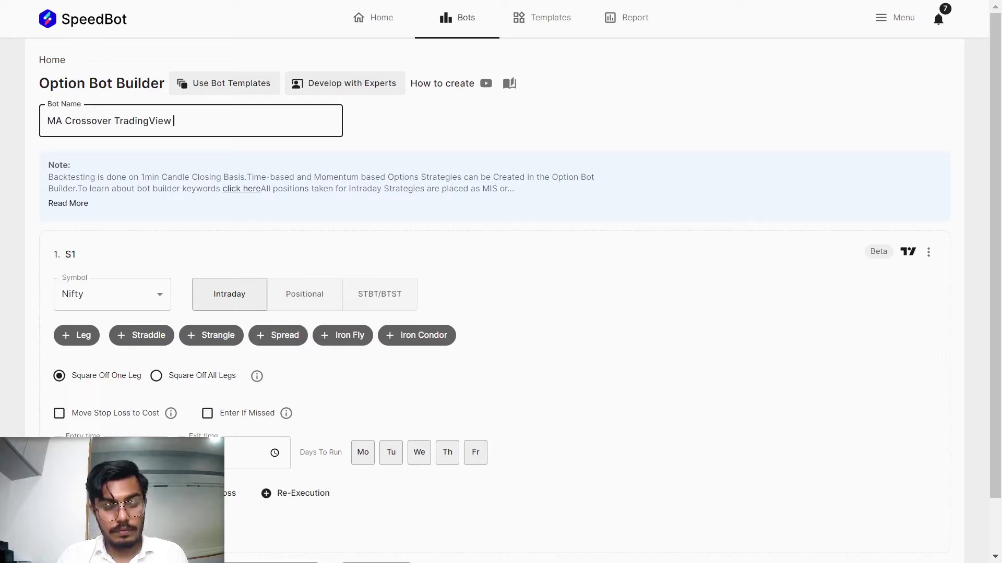
click(130, 292)
click(93, 347)
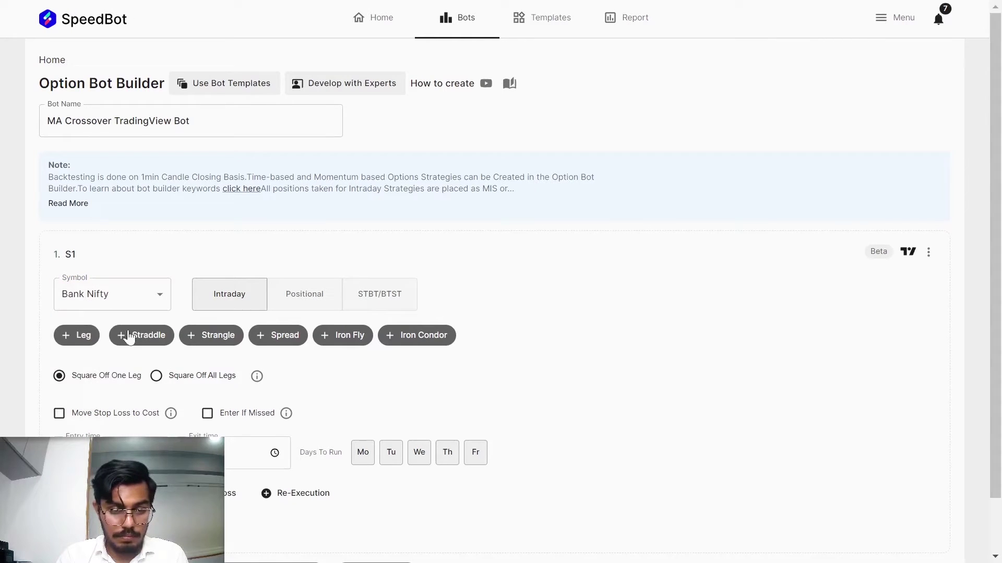
click(84, 336)
scroll(444, 364, down, 2)
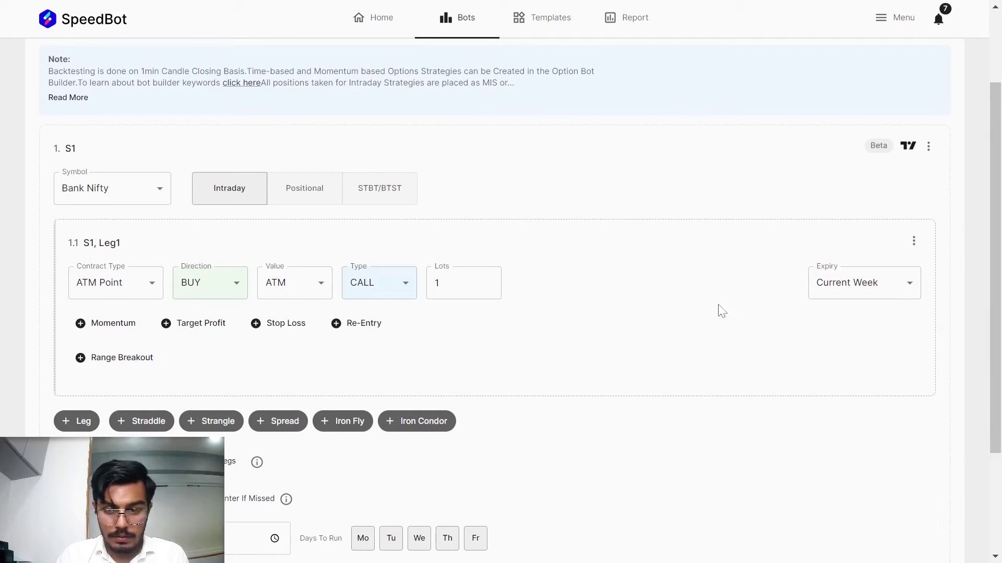
scroll(718, 313, down, 2)
scroll(718, 346, up, 2)
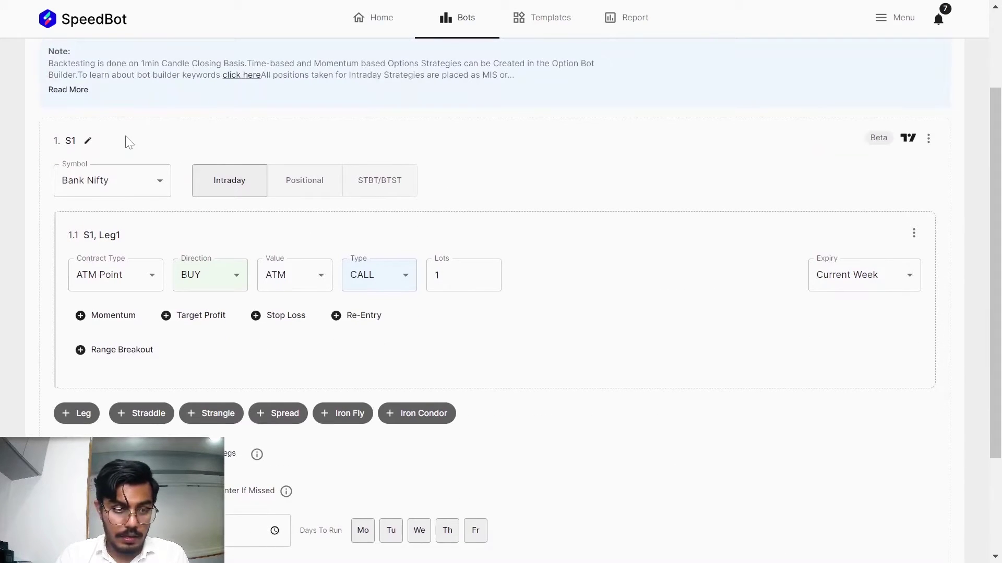
Step: Rename strategy S1 to Bullish
click(86, 140)
key(ctrl+a)
text(Bullish)
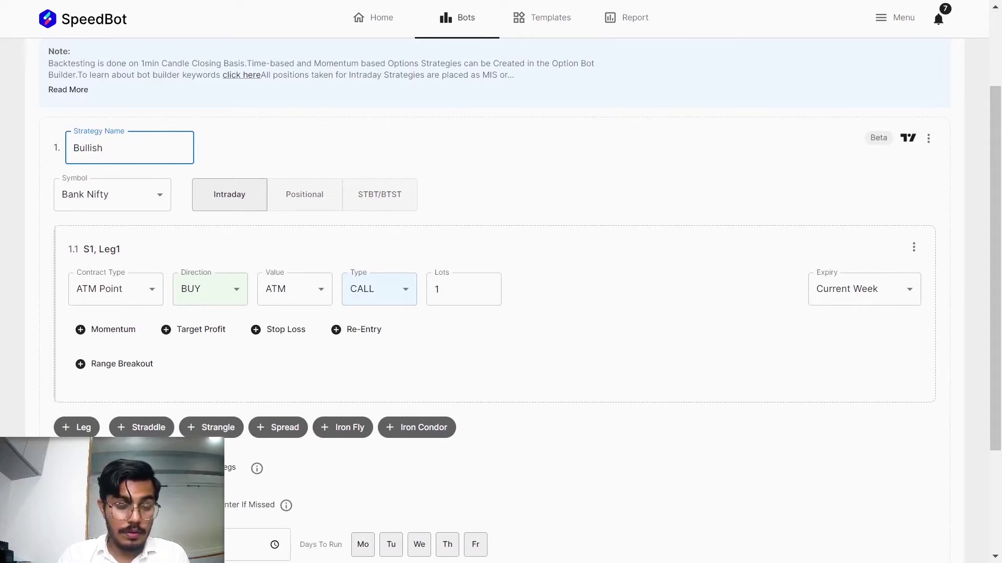
key(Return)
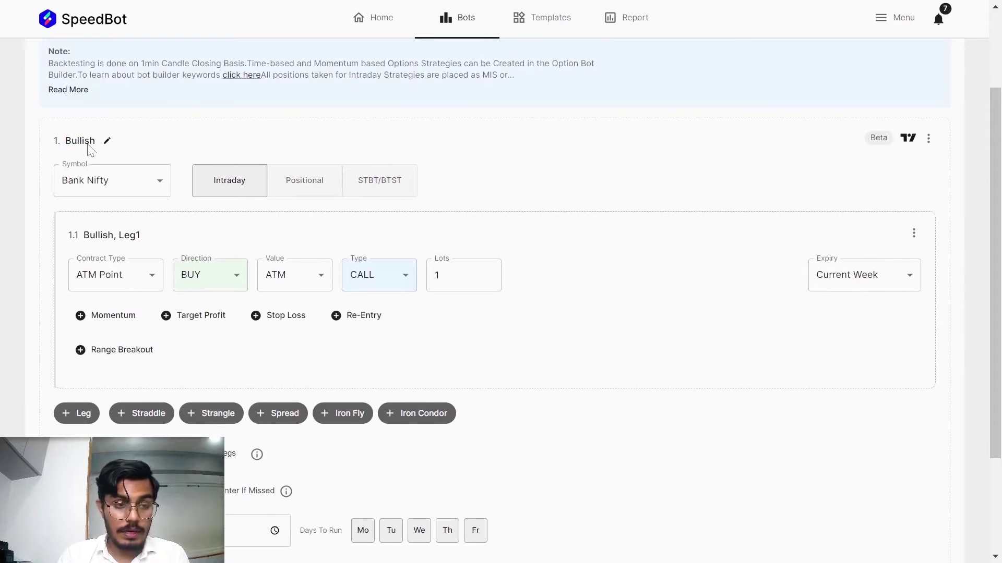
Step: Add a second strategy and name it Bearish
scroll(384, 390, down, 3)
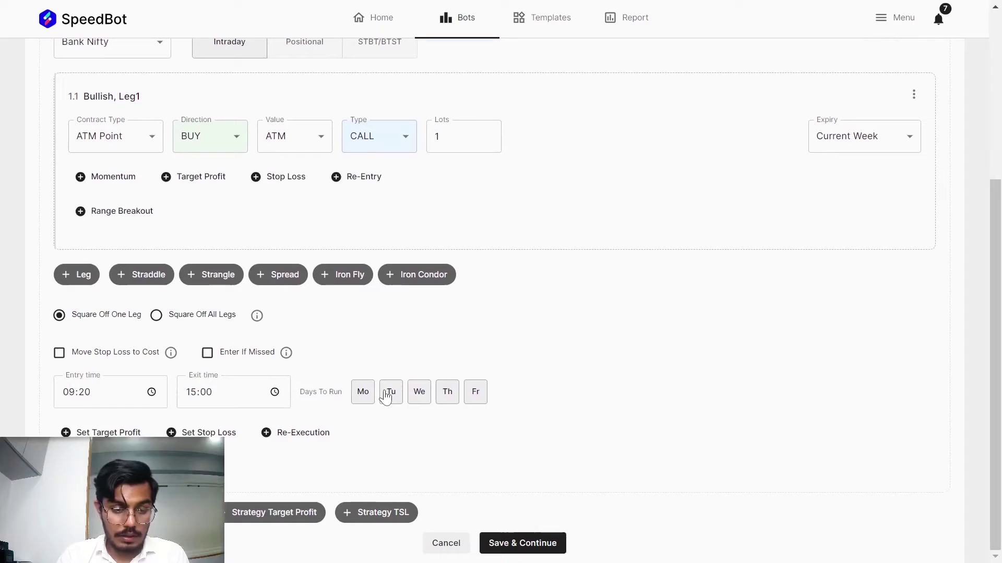
click(173, 512)
scroll(347, 447, down, 4)
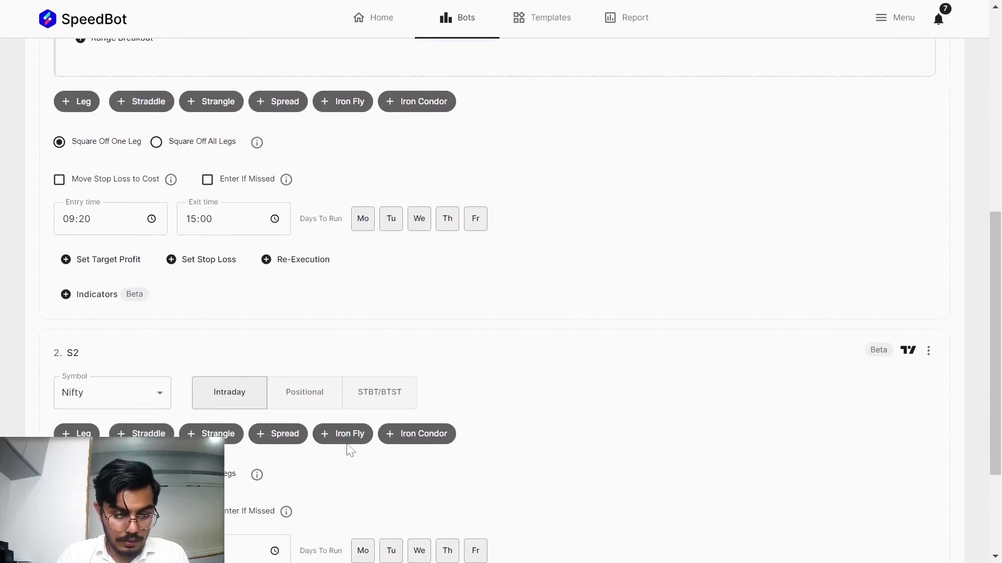
click(90, 353)
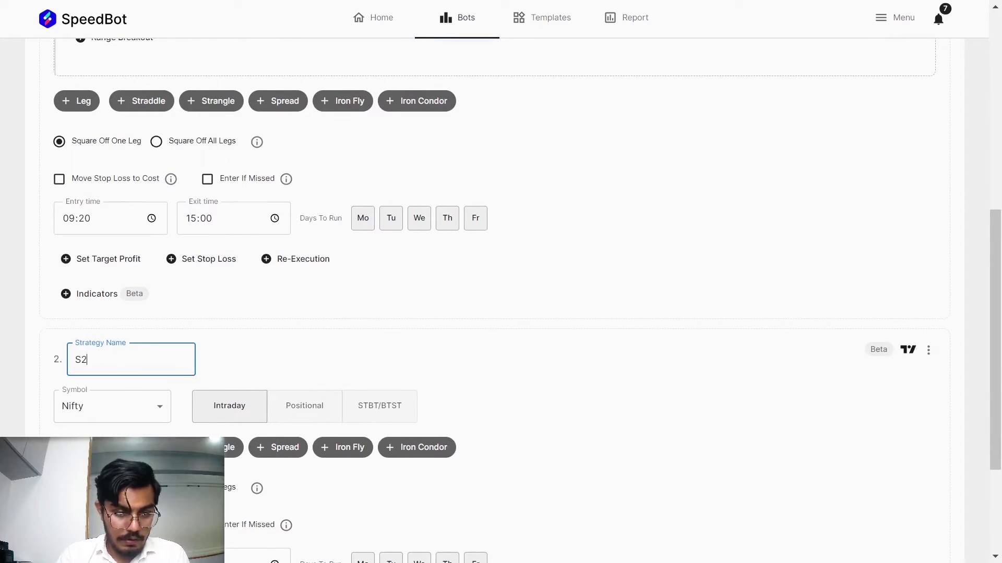
key(ctrl+a)
text(Bearish)
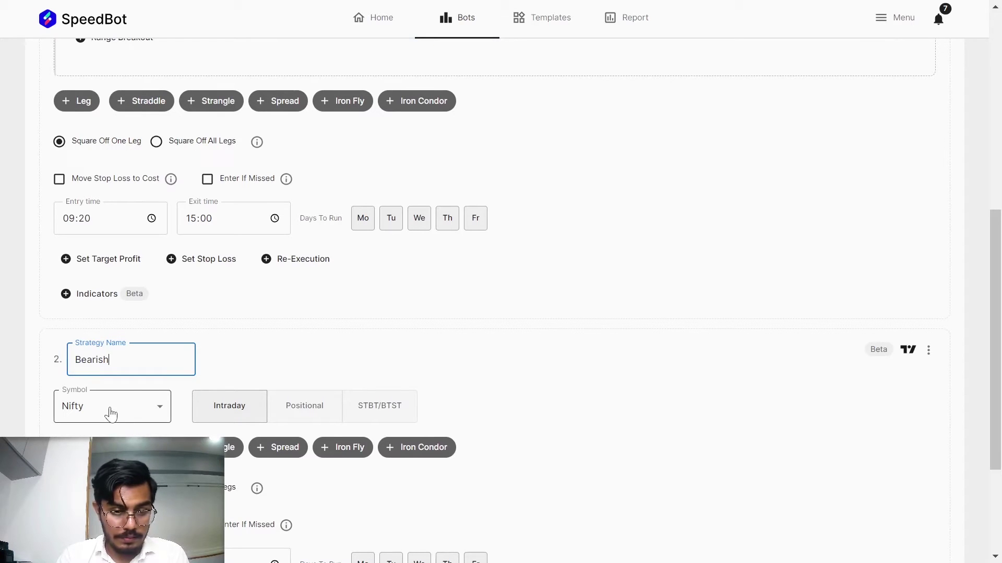
key(Return)
Step: Give the Bearish strategy Bank Nifty with an ATM PUT leg, and save the bot
scroll(91, 406, down, 3)
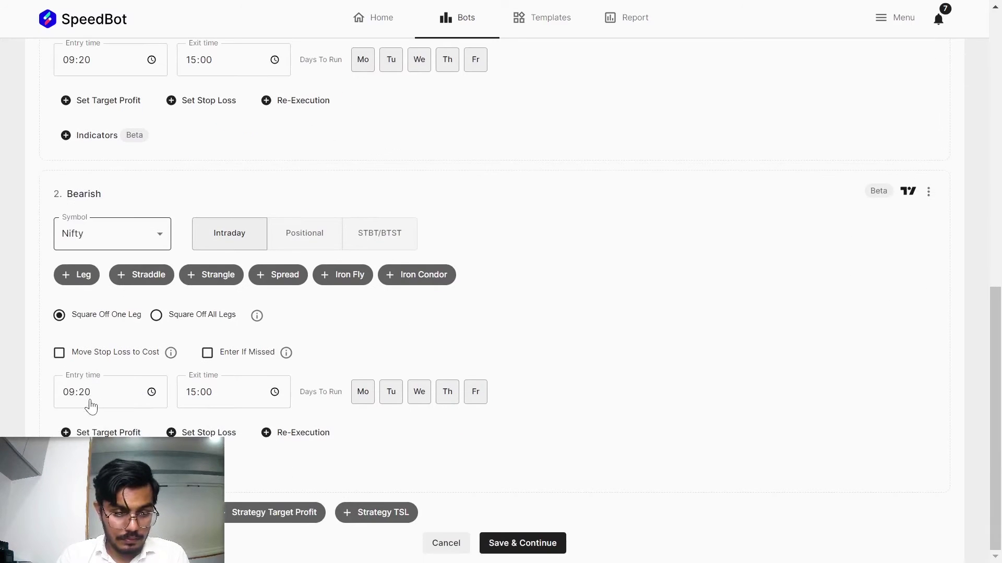
scroll(92, 405, up, 3)
scroll(91, 406, down, 1)
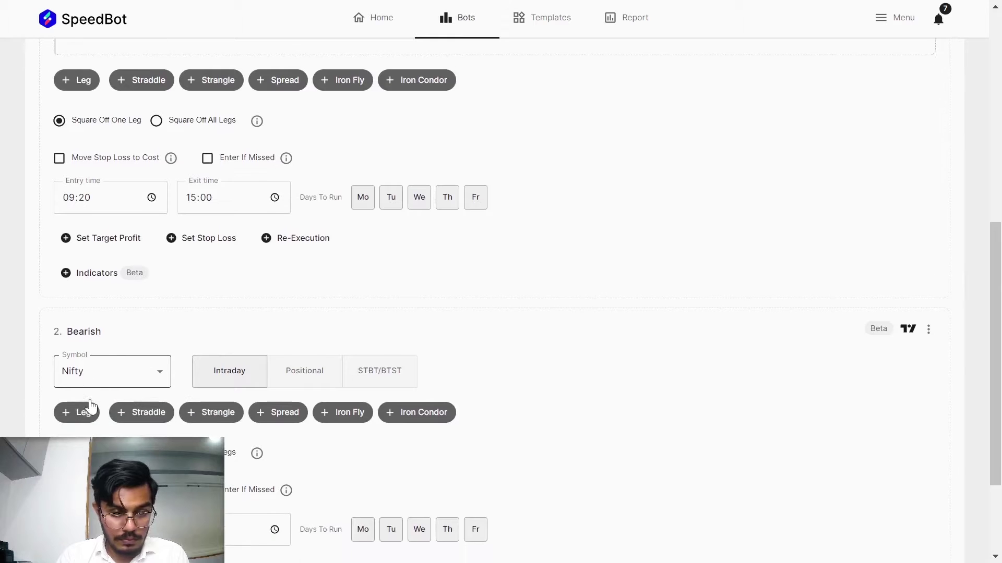
click(113, 378)
click(86, 420)
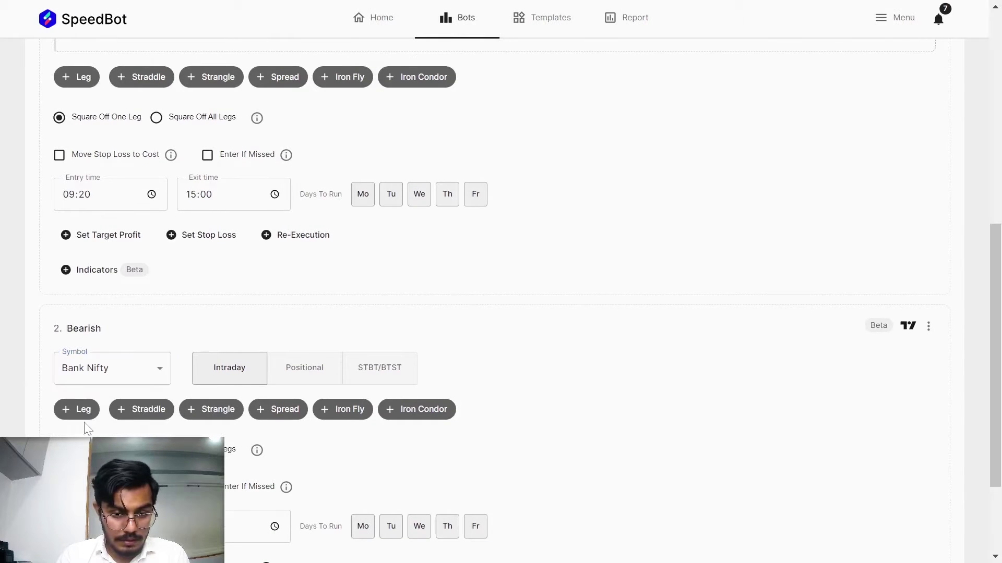
click(72, 417)
click(386, 462)
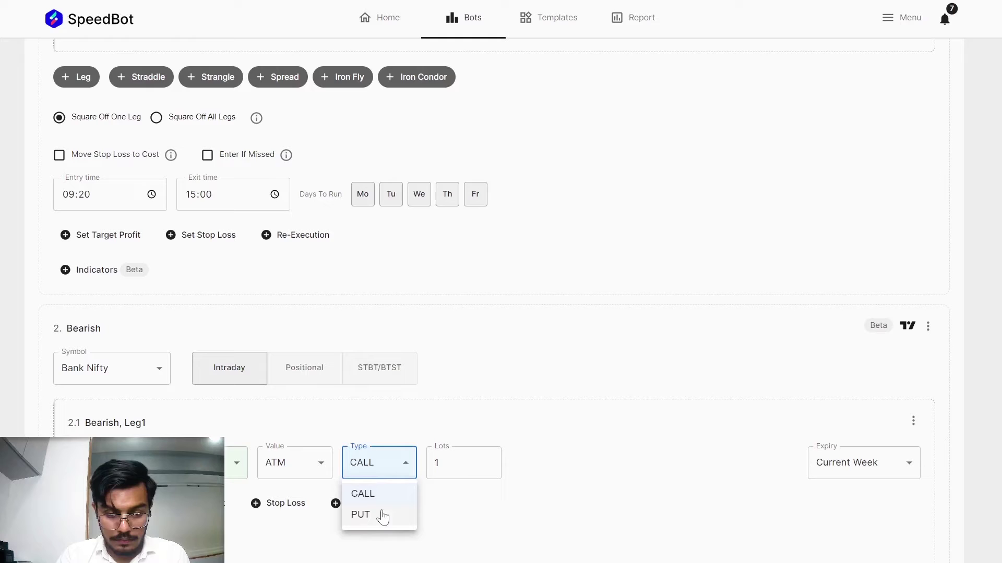
click(386, 519)
scroll(640, 473, down, 5)
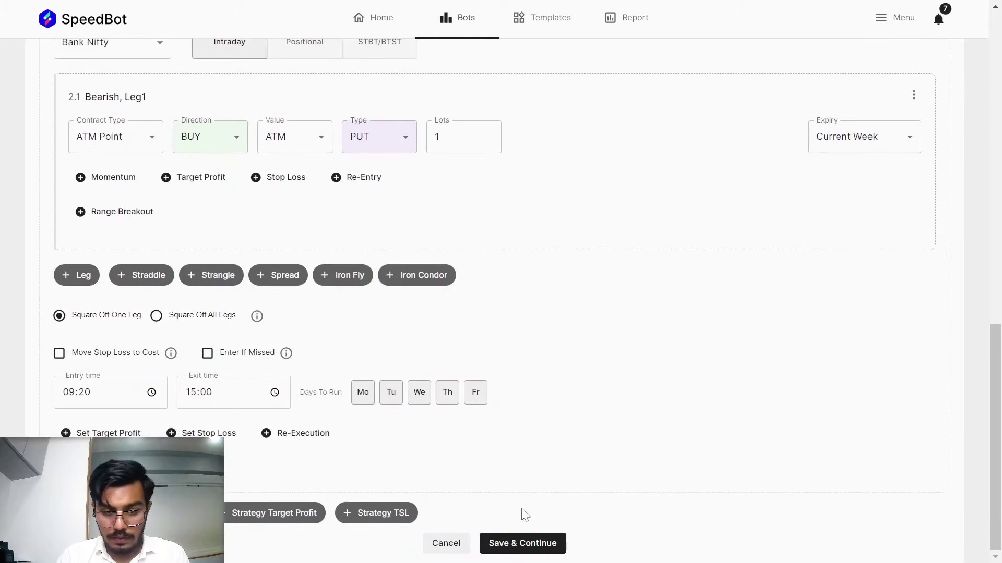
click(532, 543)
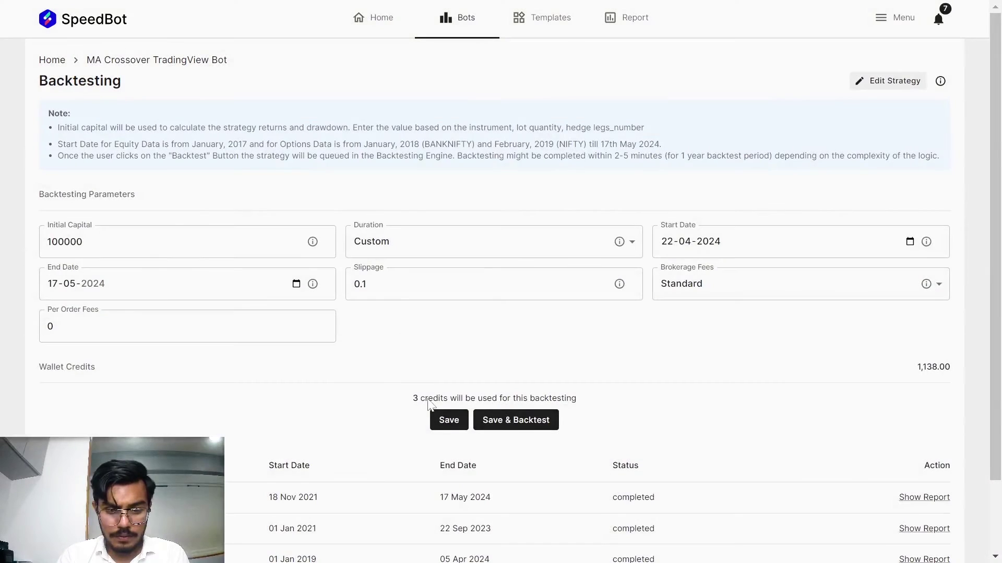
Step: Save the backtesting parameters and open the Bullish strategy's TradingView external signal configuration
click(444, 420)
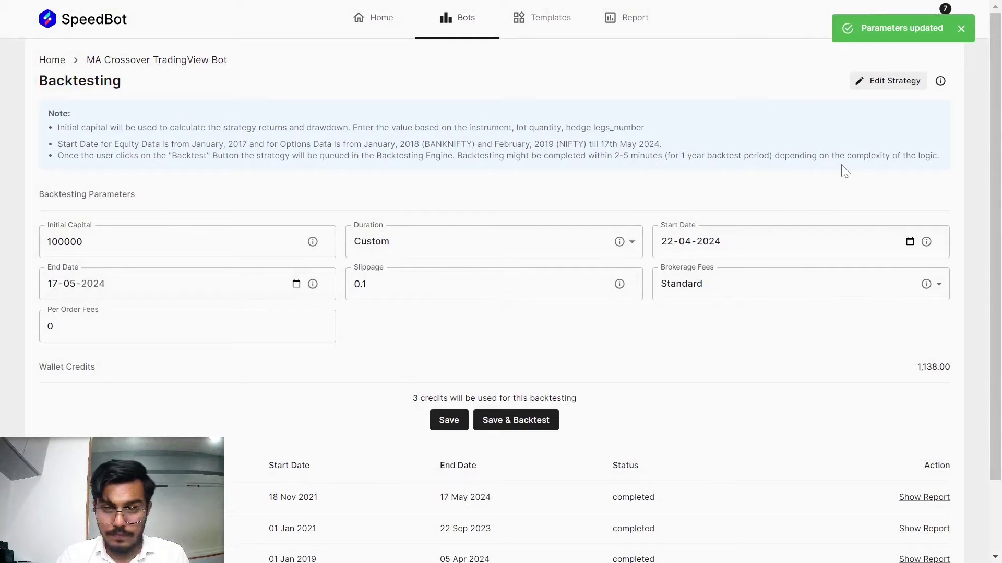
click(902, 90)
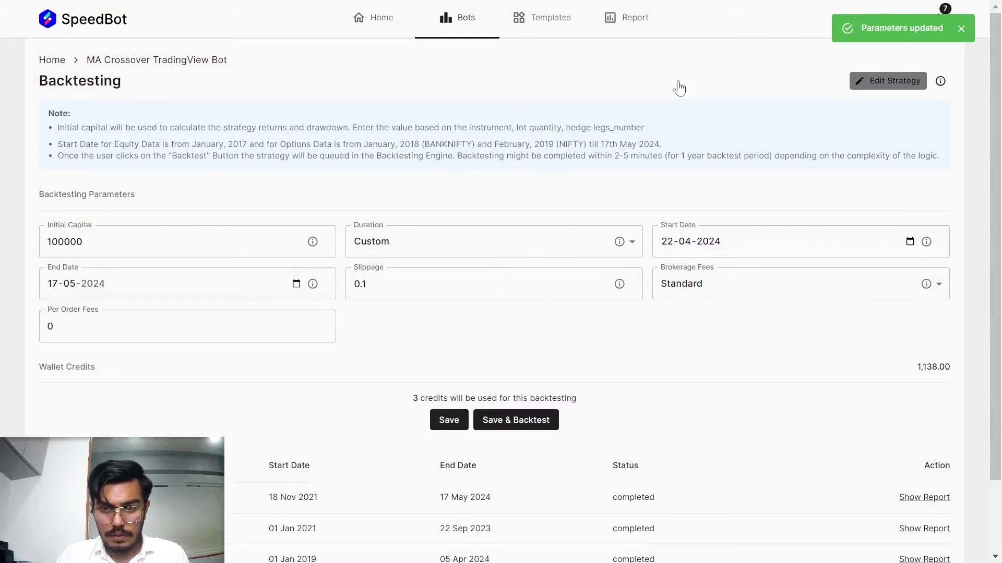
scroll(643, 340, down, 2)
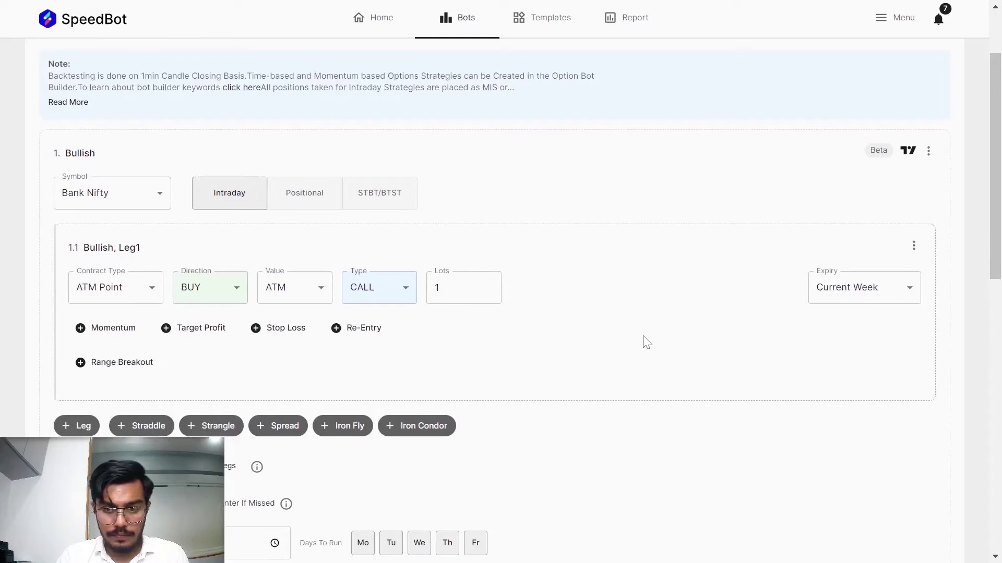
click(913, 153)
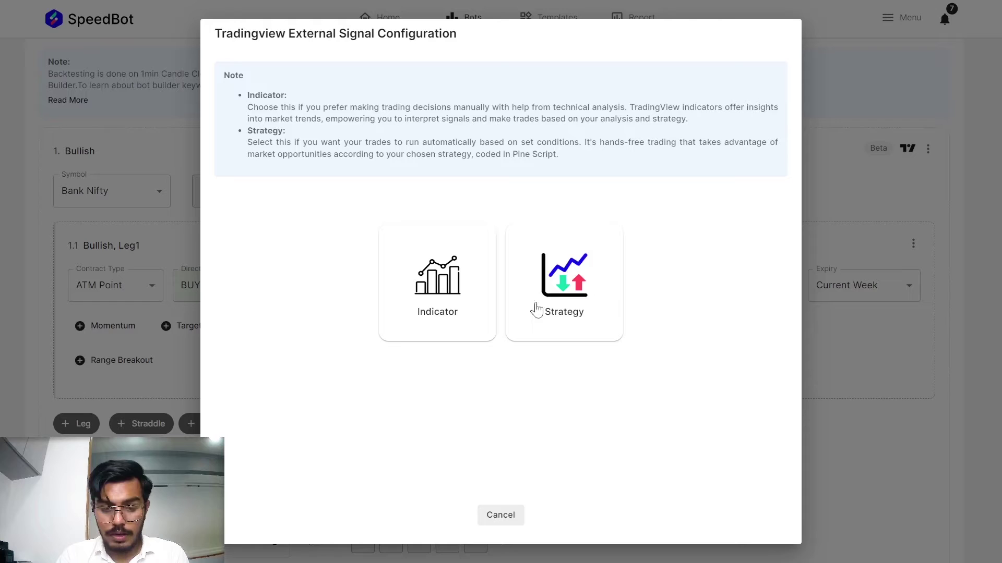
Step: Choose Strategy as the signal source and select the entry line's alert_message text at the Copy JSON Data step
click(573, 309)
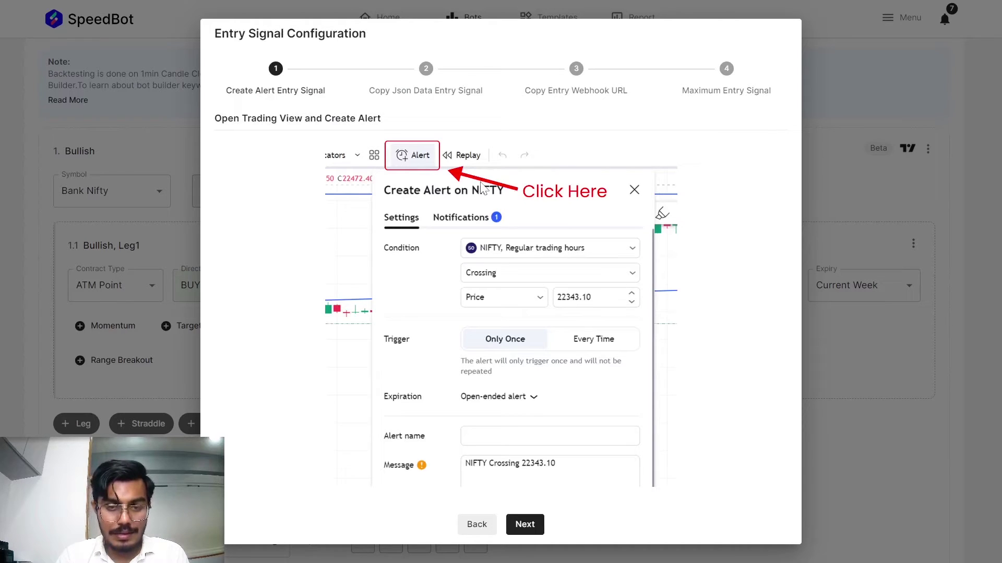
click(524, 524)
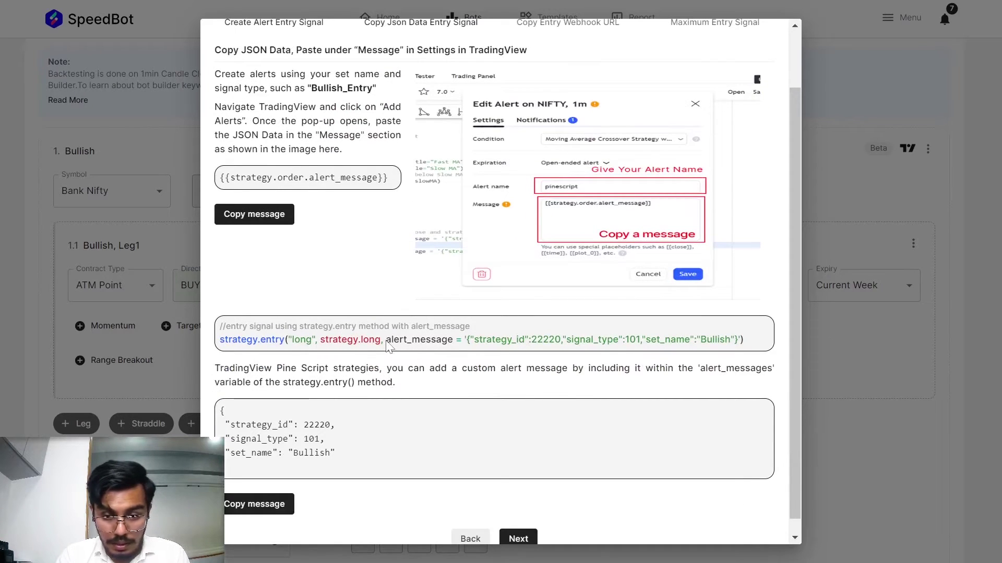
drag(387, 345, 746, 358)
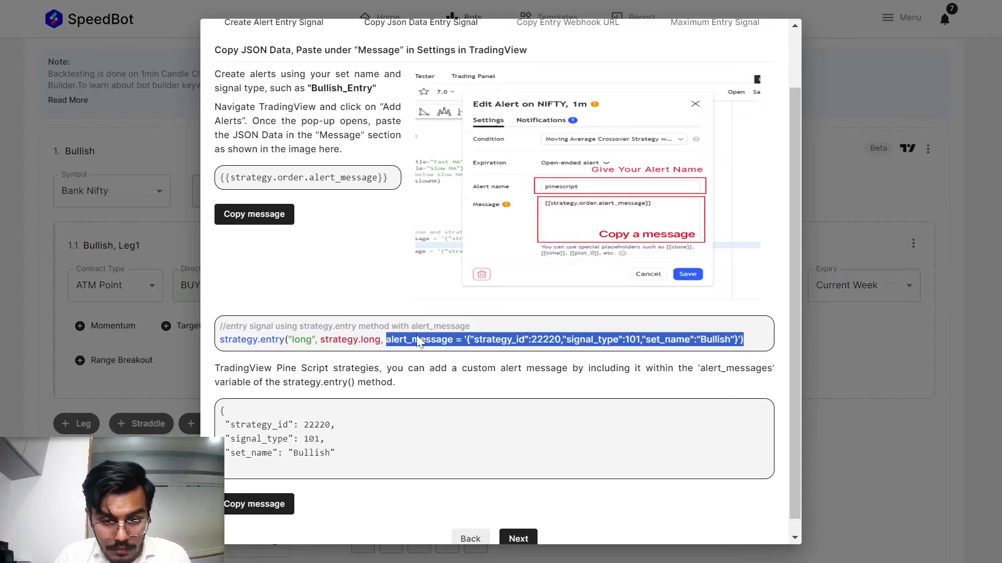
click(546, 340)
drag(381, 340, 780, 350)
key(ctrl+c)
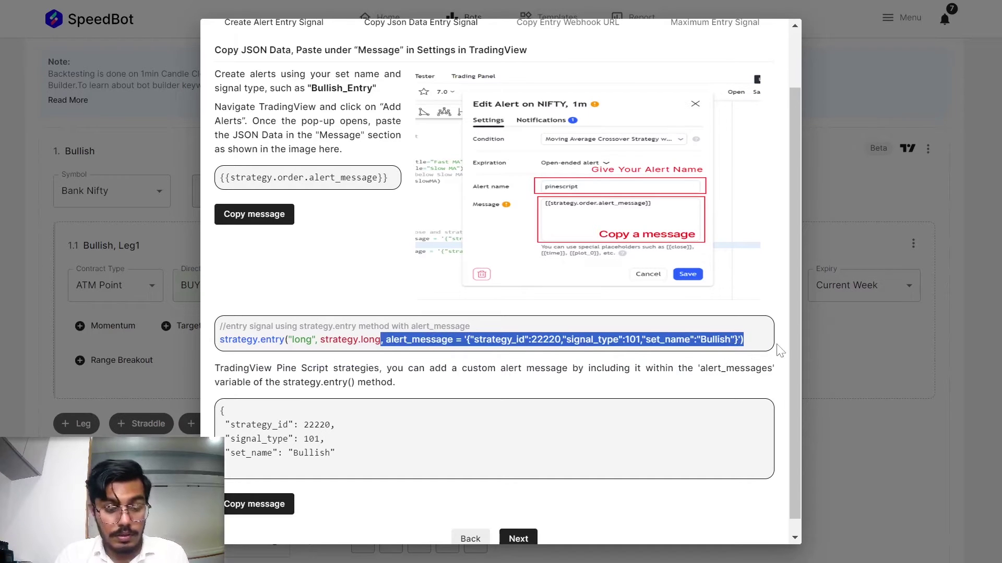
key(alt+Tab)
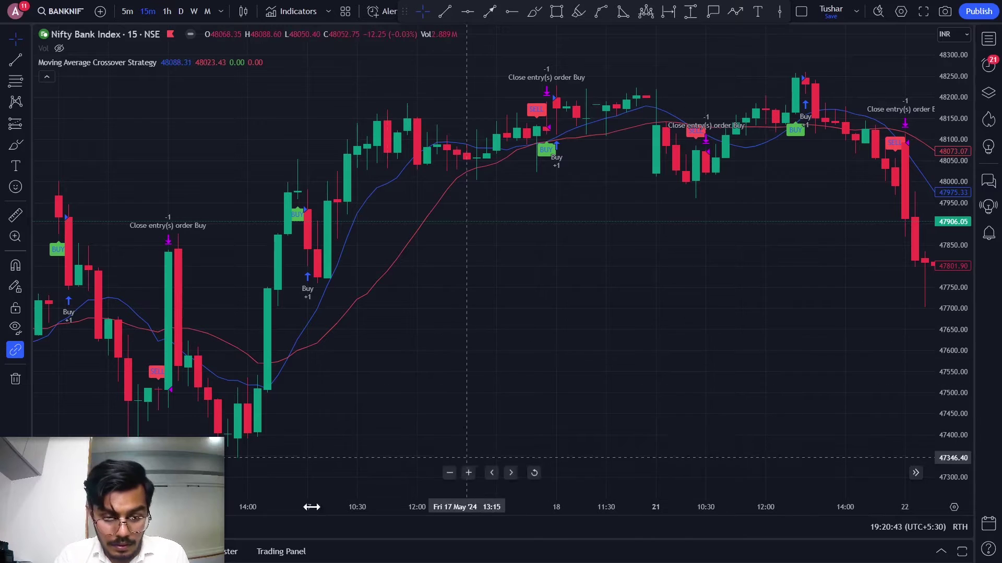
Step: Insert the Bullish alert_message after strategy.long on line 21, remove the extra bracket, update and save as version 3.0
click(143, 552)
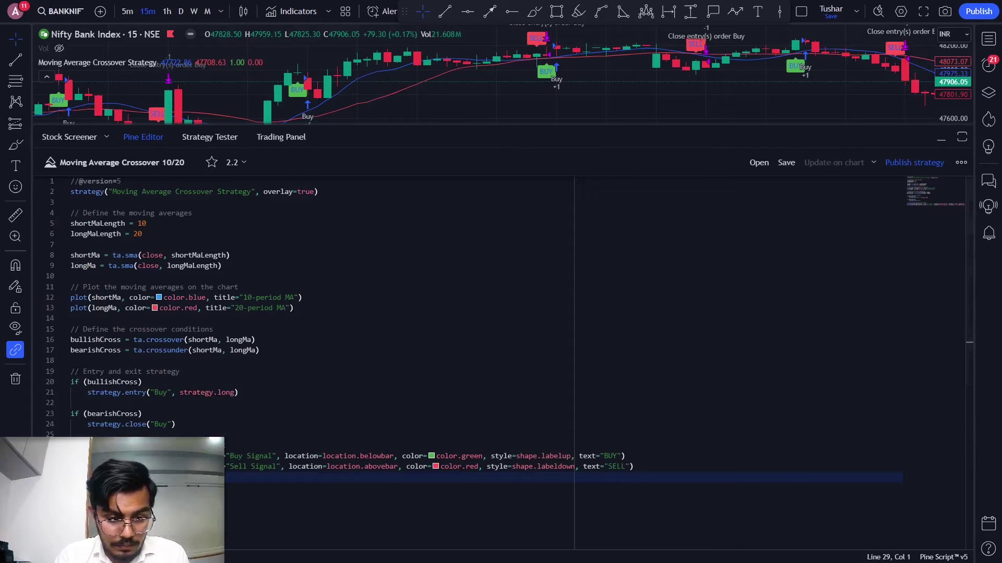
click(292, 308)
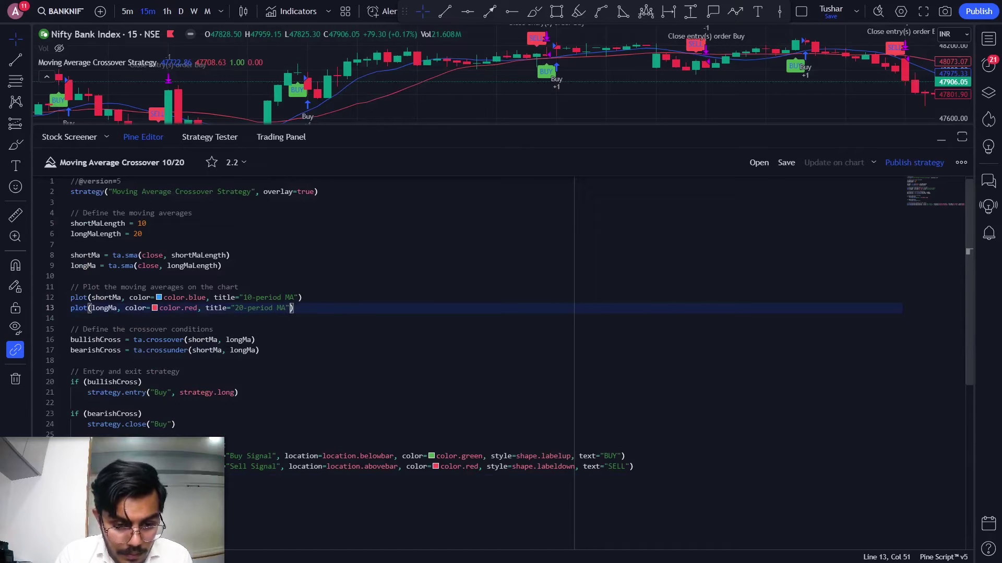
click(235, 393)
key(ctrl+v)
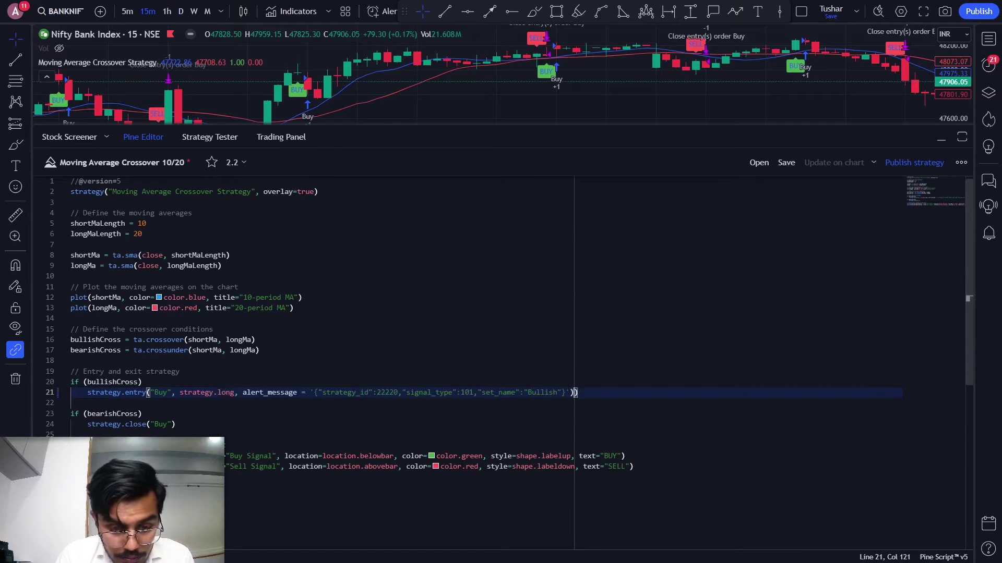
key(End)
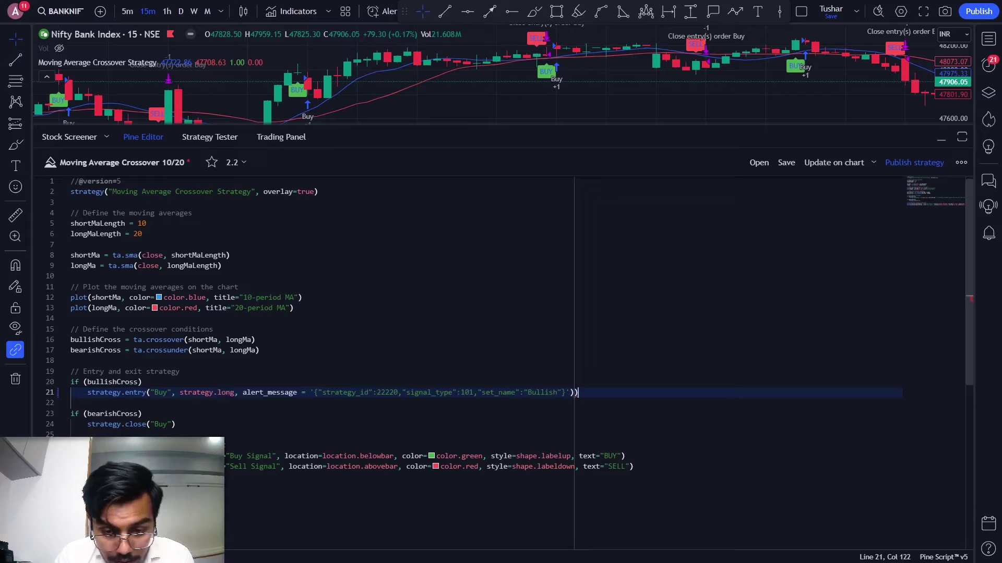
key(BackSpace)
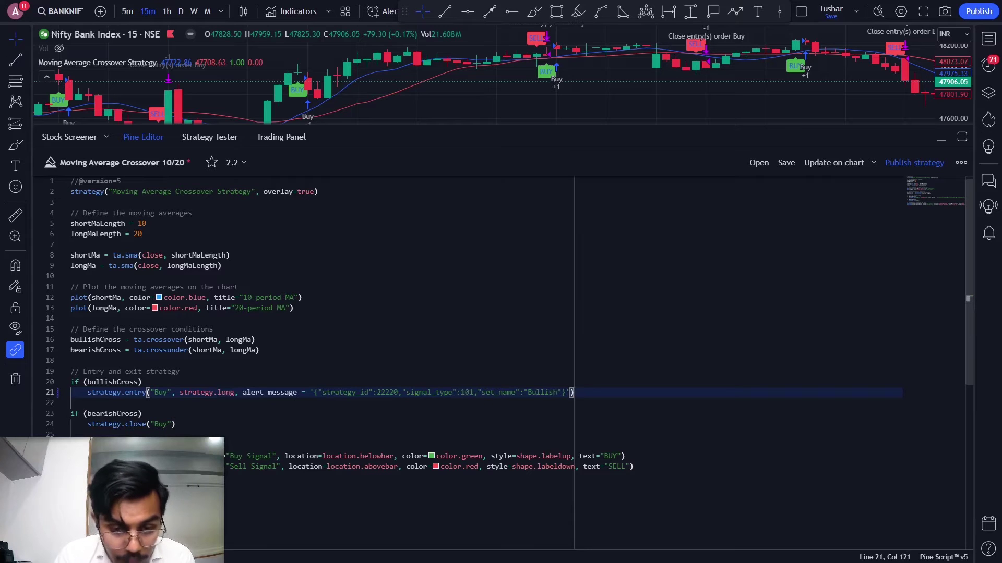
click(809, 161)
click(785, 162)
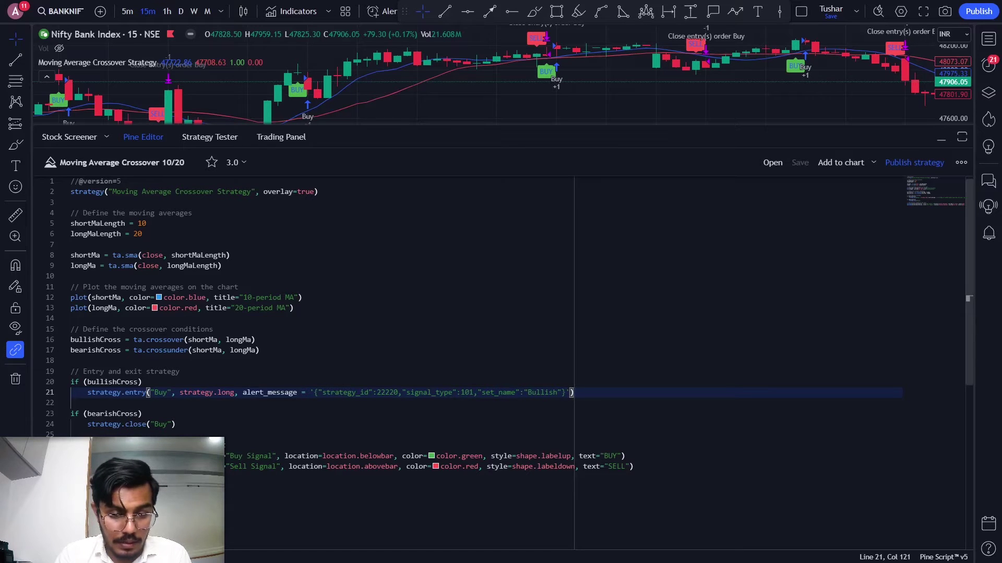
Step: Copy the {{strategy.order.alert_message}} placeholder from SpeedBot's Entry Signal Configuration
key(alt+Tab)
key(alt+Tab)
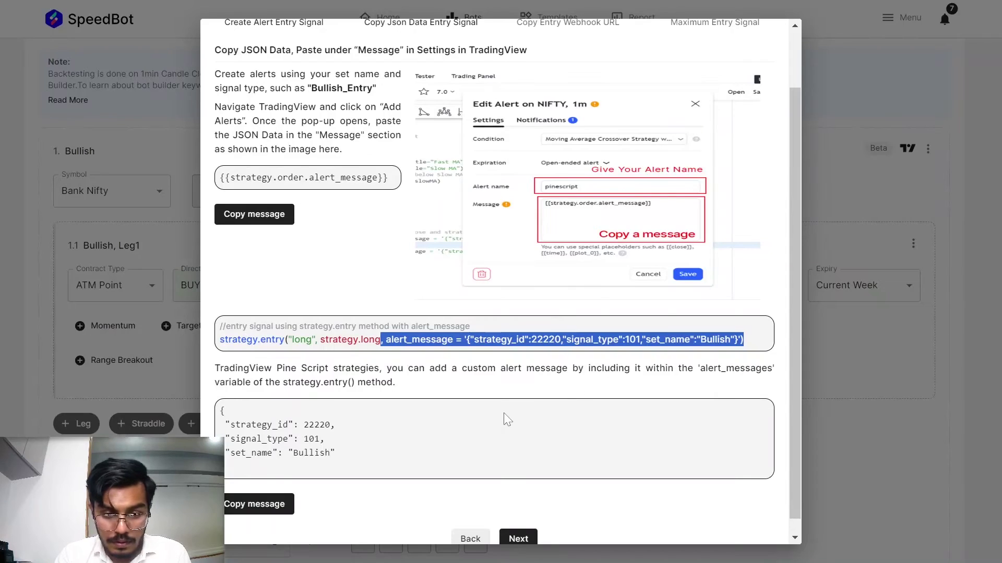
scroll(505, 418, up, 1)
scroll(505, 419, up, 1)
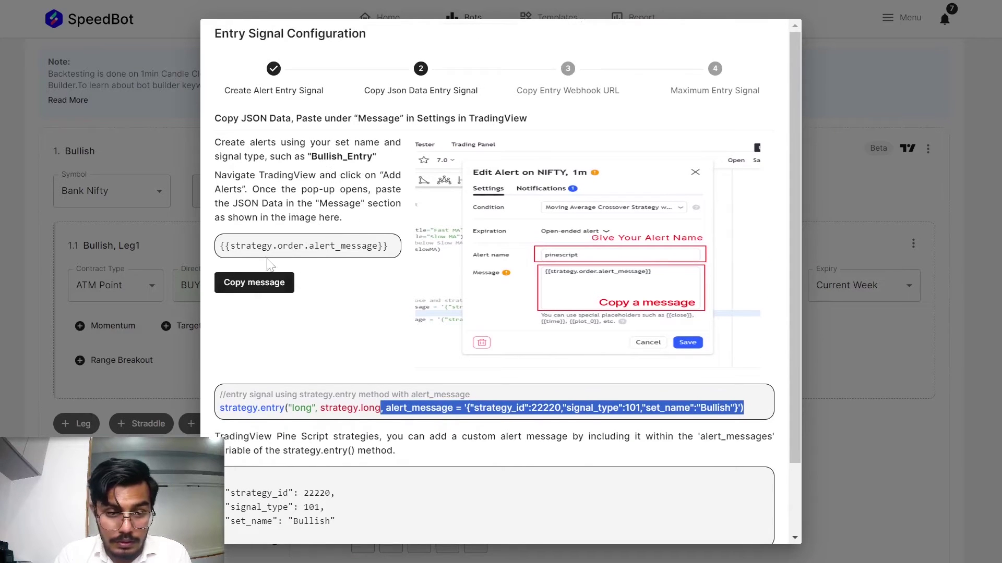
click(254, 287)
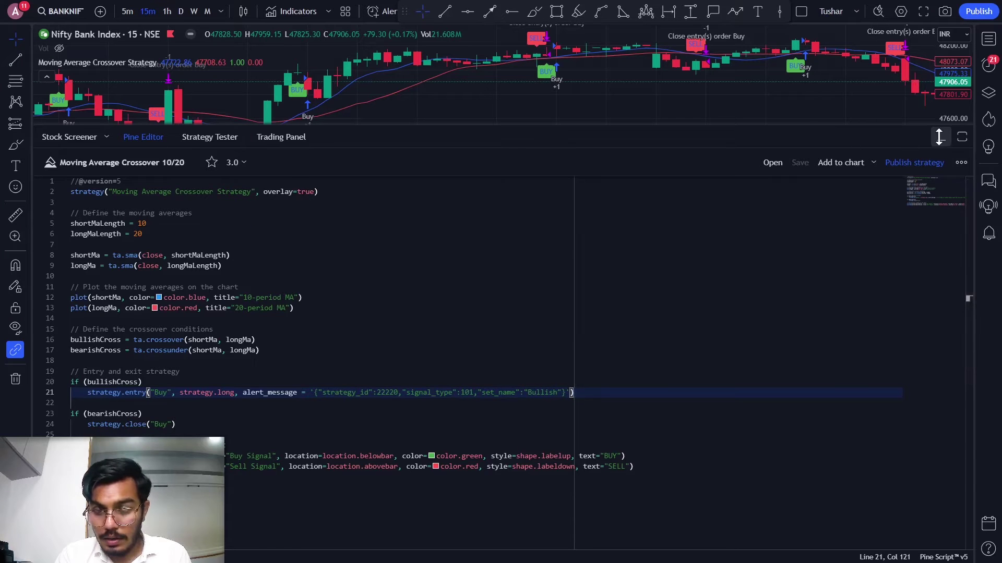
Step: Create a new TradingView alert with Moving Average Crossover Strategy as its condition
click(939, 137)
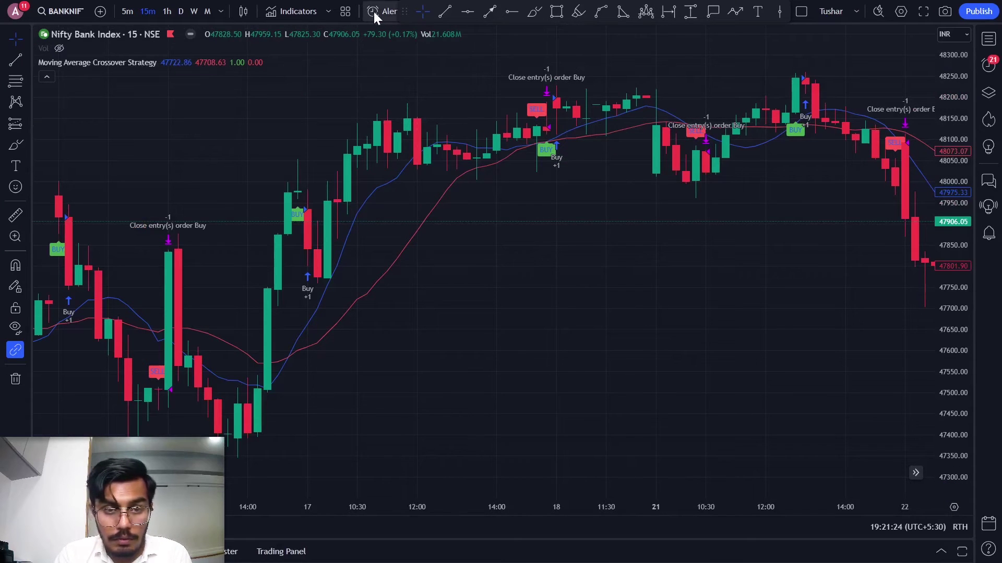
click(374, 12)
click(480, 142)
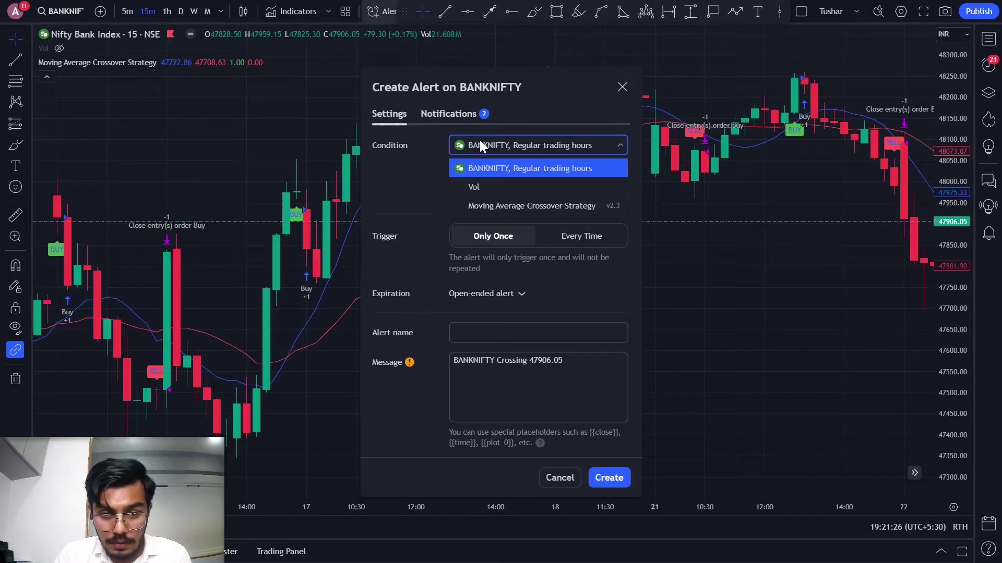
click(490, 206)
Step: Name the alert 'Bullish Entry' and set its message to {{strategy.order.alert_message}}
click(490, 224)
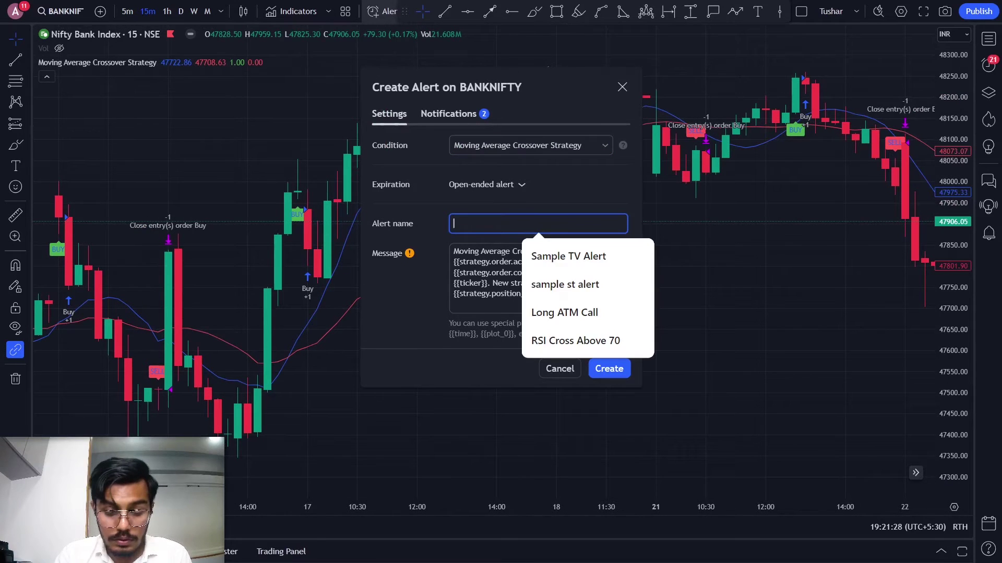
text(Bullish ENtry)
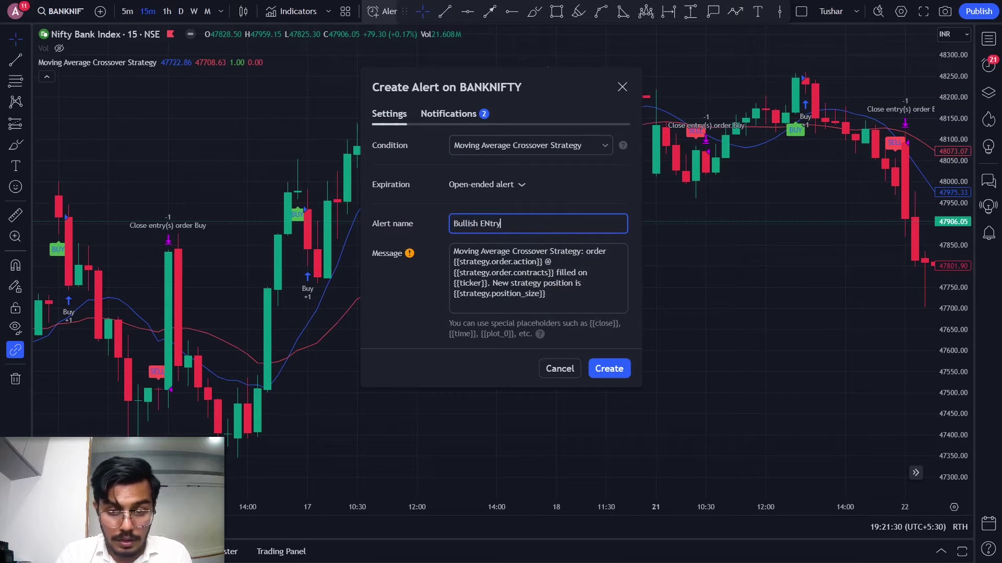
key(BackSpace)
key(BackSpace)
key(BackSpace)
key(BackSpace)
text(ntry)
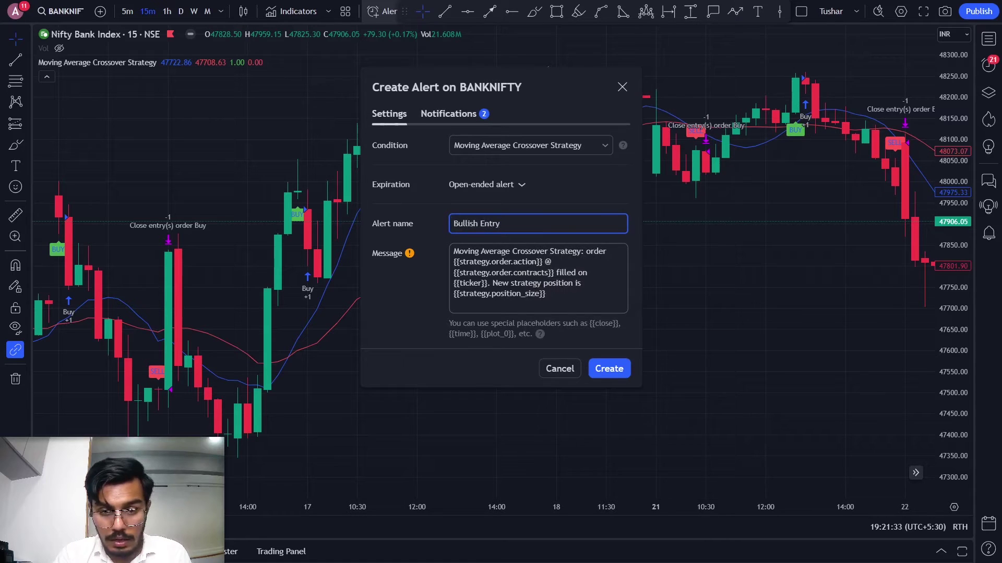
key(Tab)
key(ctrl+a)
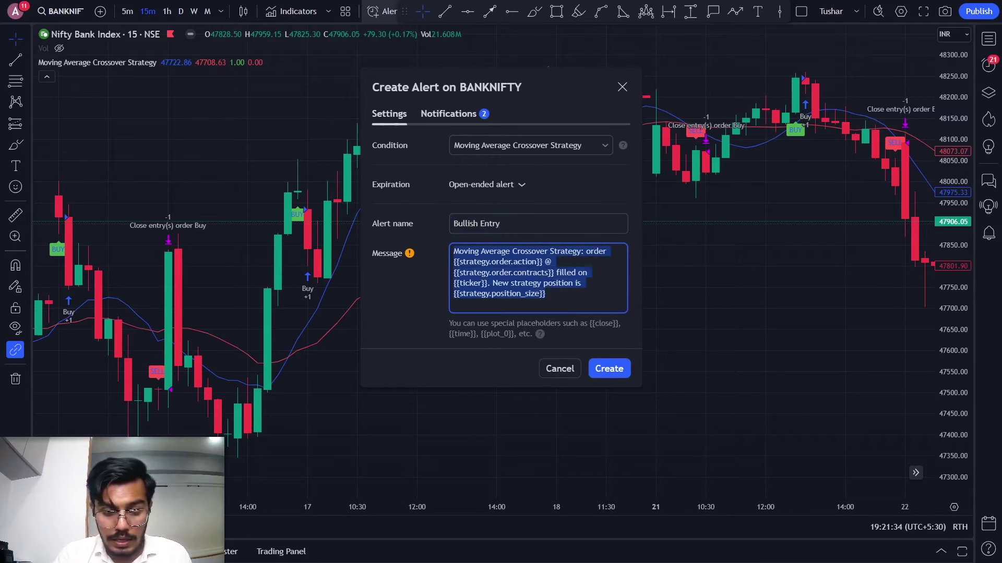
key(BackSpace)
key(ctrl+v)
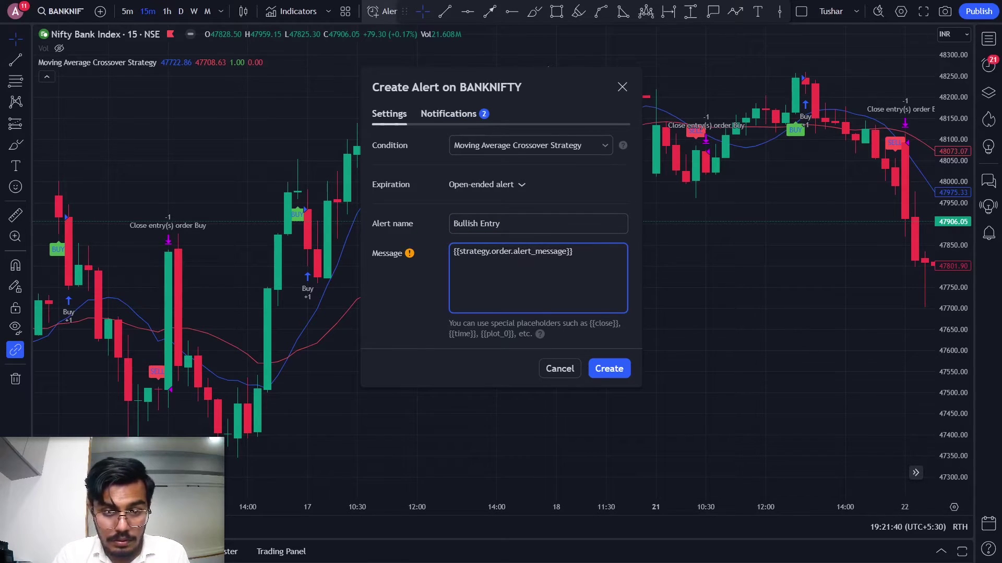
key(alt+Tab)
Step: Advance SpeedBot's entry signal wizard to step 3 and copy its Connection URL
click(302, 252)
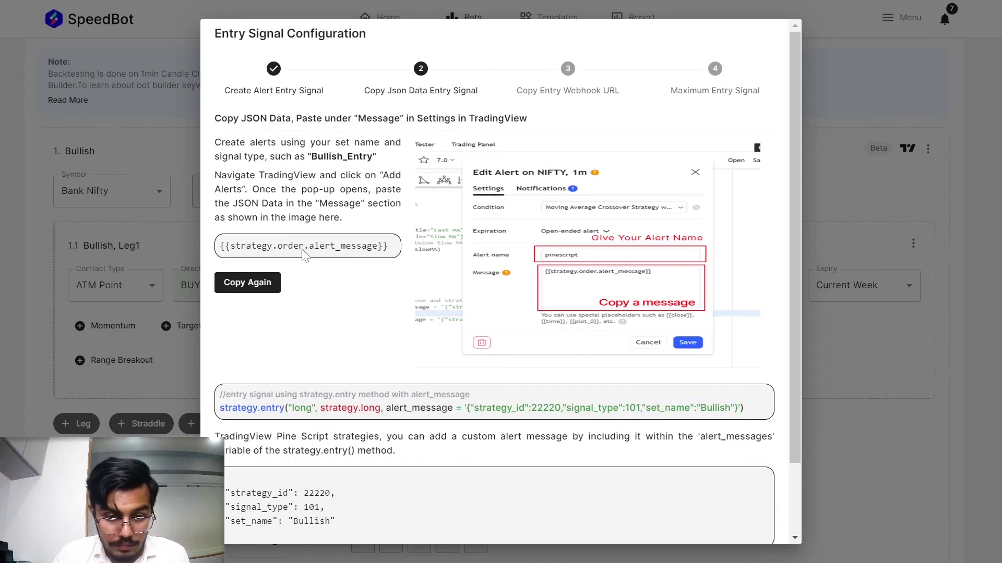
scroll(374, 272, down, 2)
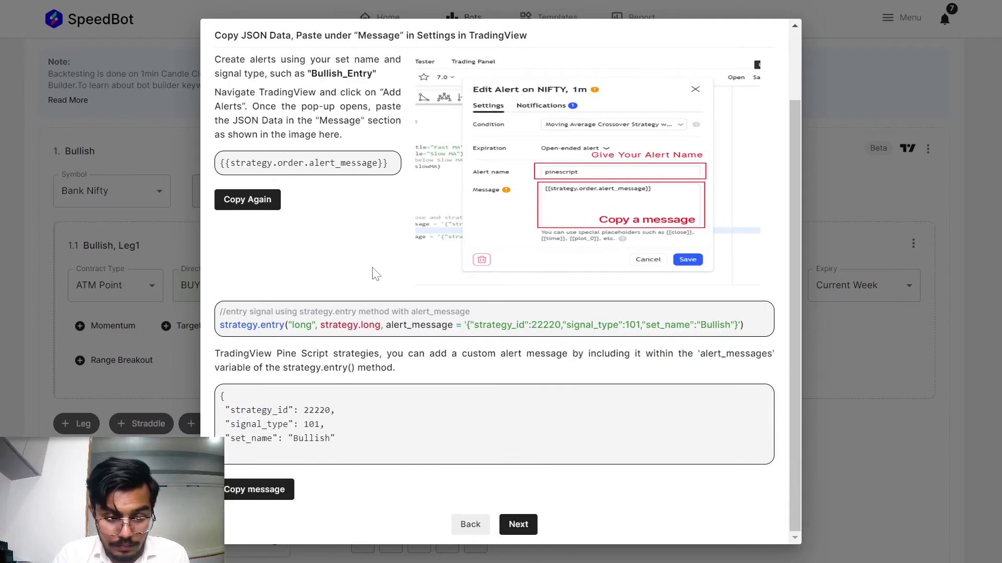
click(518, 524)
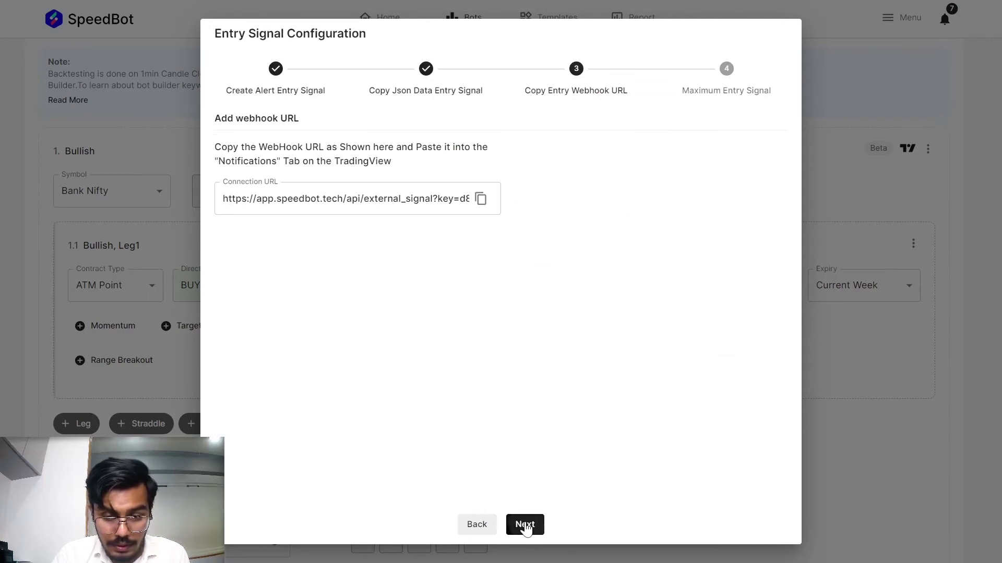
click(481, 199)
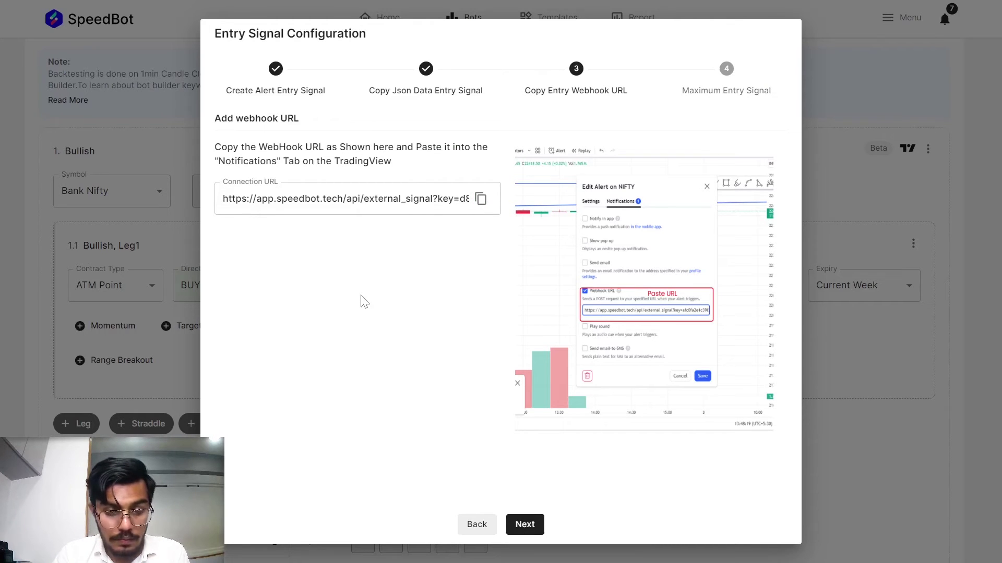
key(alt+Tab)
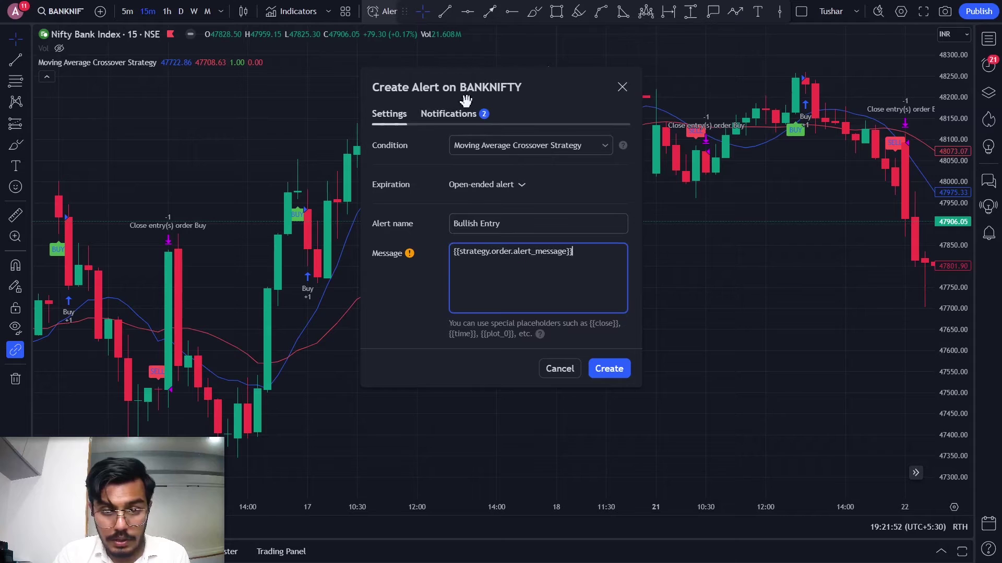
Step: Replace the Bullish Entry alert's webhook URL with the SpeedBot connection URL and create the alert
click(470, 116)
click(470, 311)
key(ctrl+a)
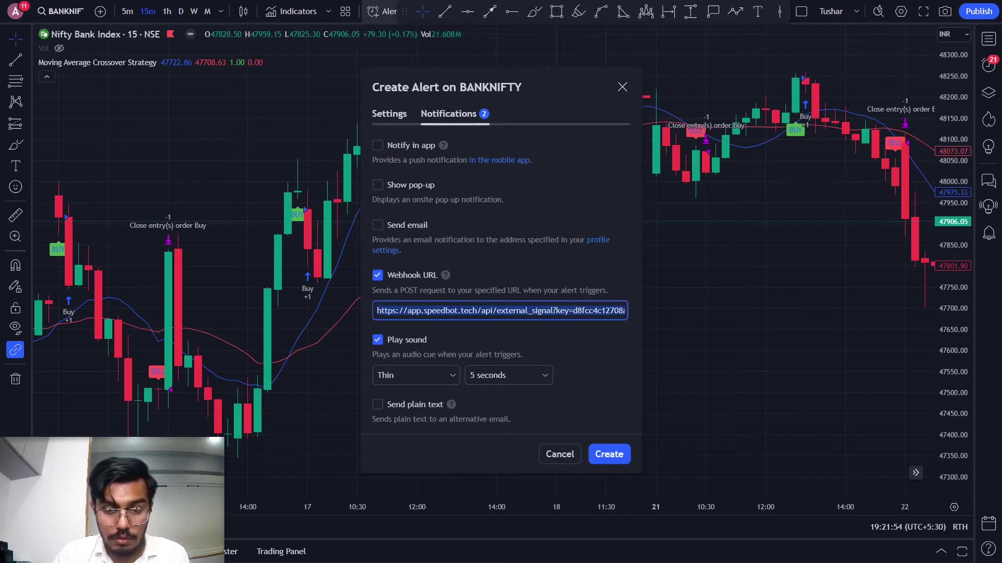
key(BackSpace)
key(ctrl+v)
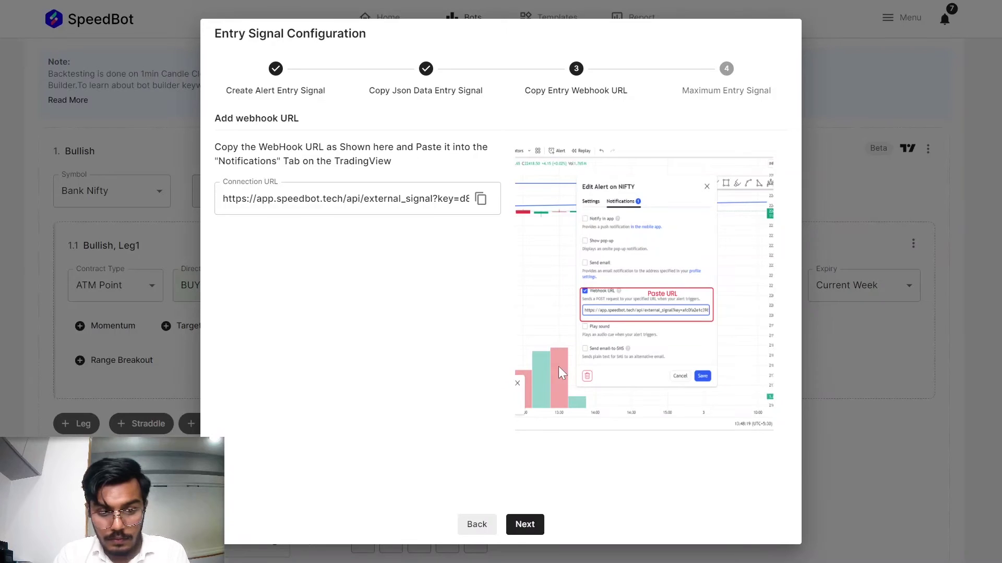
click(518, 526)
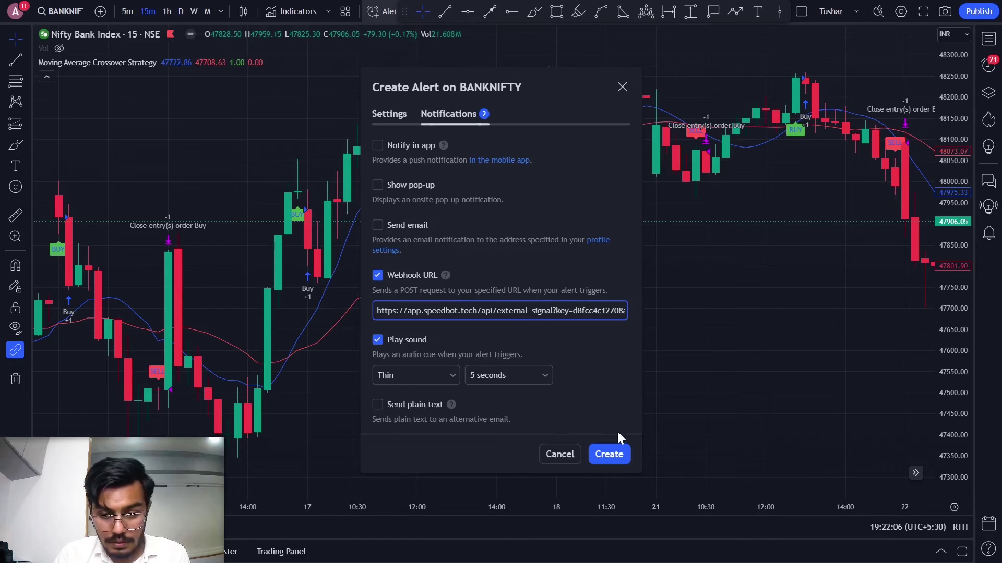
click(616, 453)
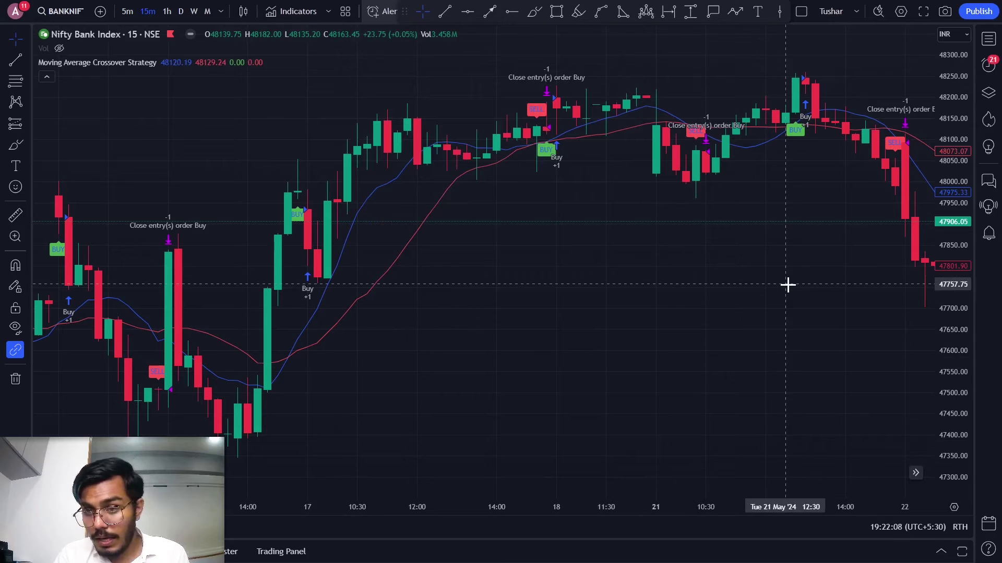
Step: Edit the Bullish Entry alert from the Alerts list and check its Moving Average Crossover Strategy condition
click(989, 67)
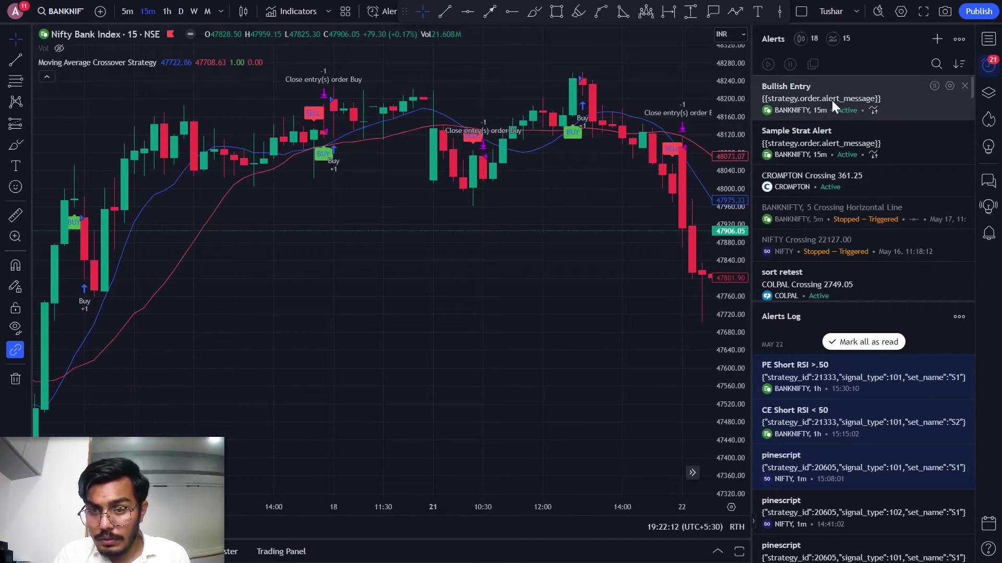
click(950, 87)
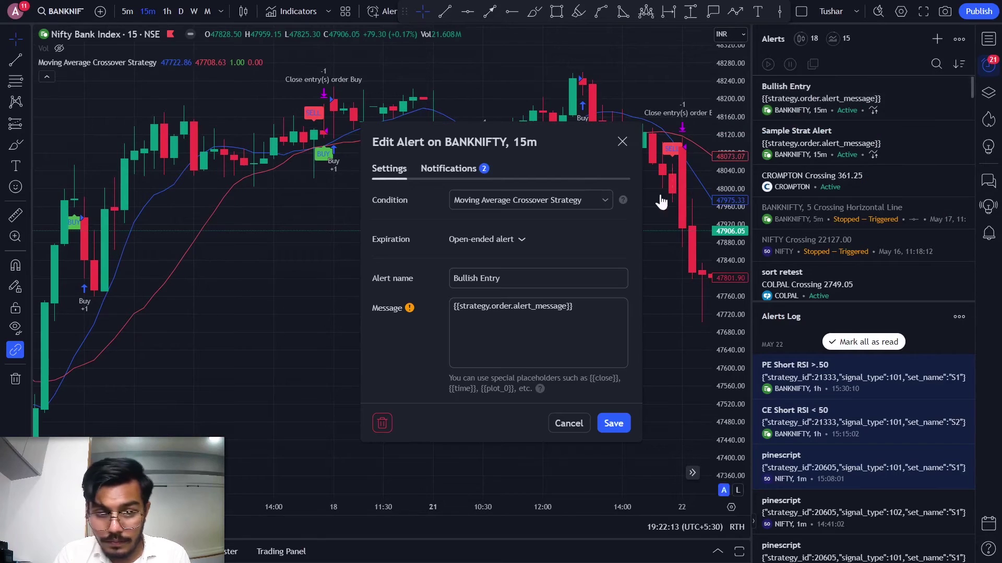
click(579, 198)
Step: Keep the alert condition unchanged, then save SpeedBot's entry signal with Maximum Signal Entries 1 and no exit signal
click(578, 197)
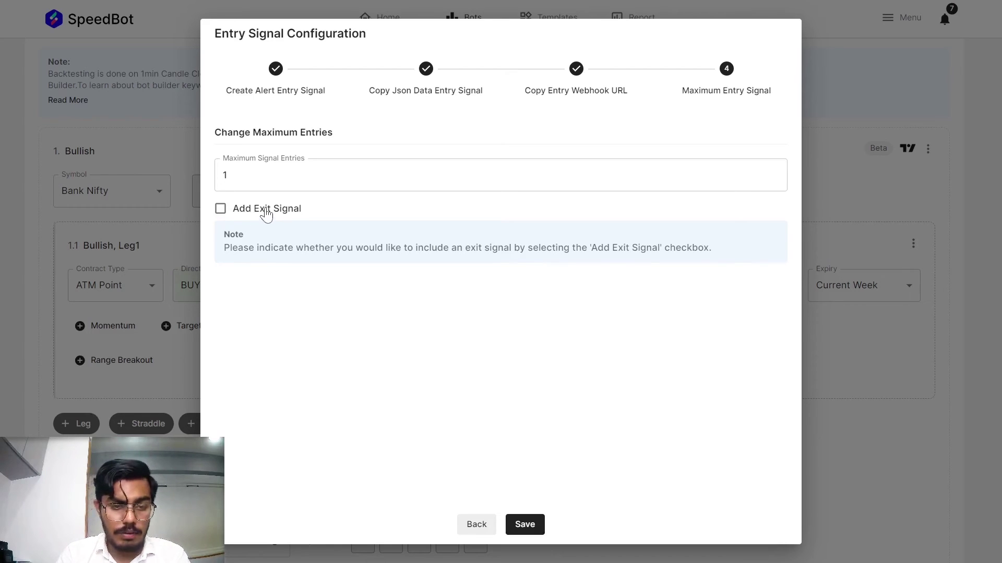
click(266, 214)
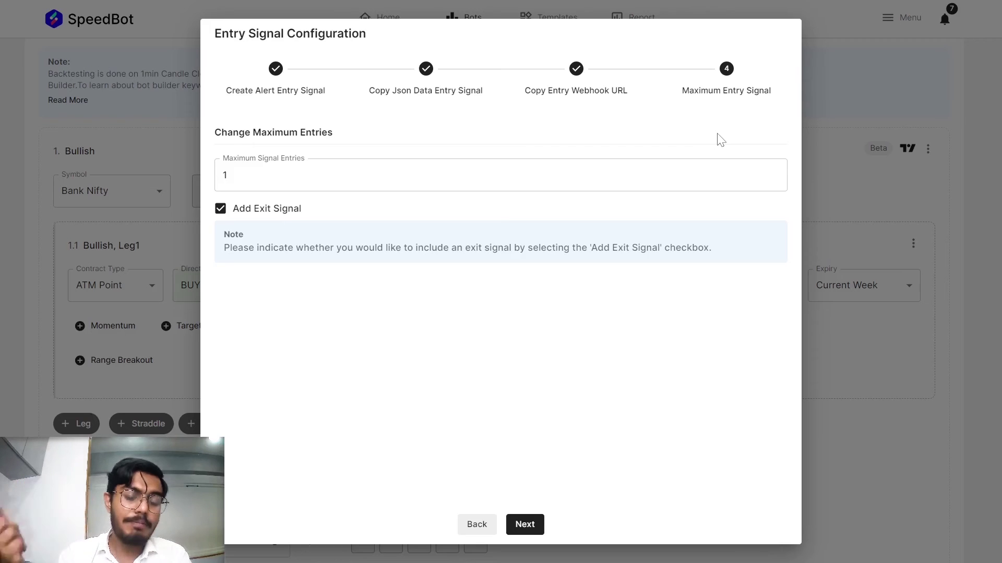
click(266, 217)
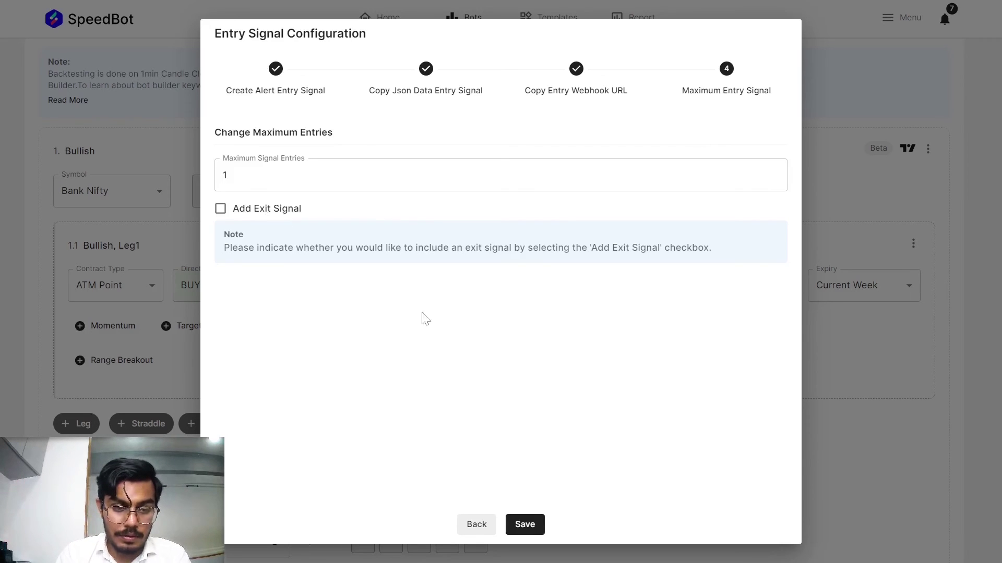
click(524, 530)
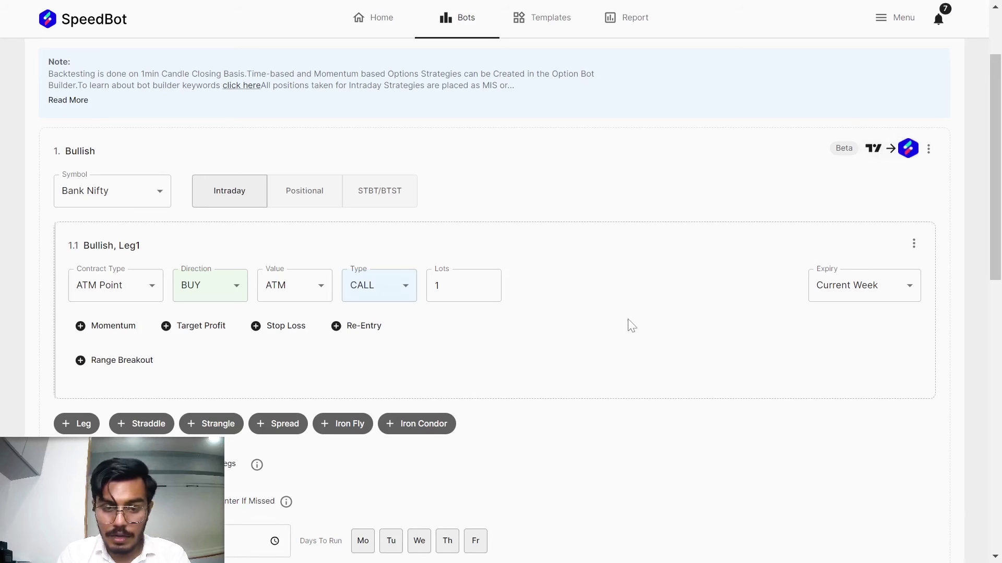
Step: Scroll down to the 2. Bearish section and its ATM PUT buy leg
scroll(631, 326, down, 3)
scroll(631, 325, down, 6)
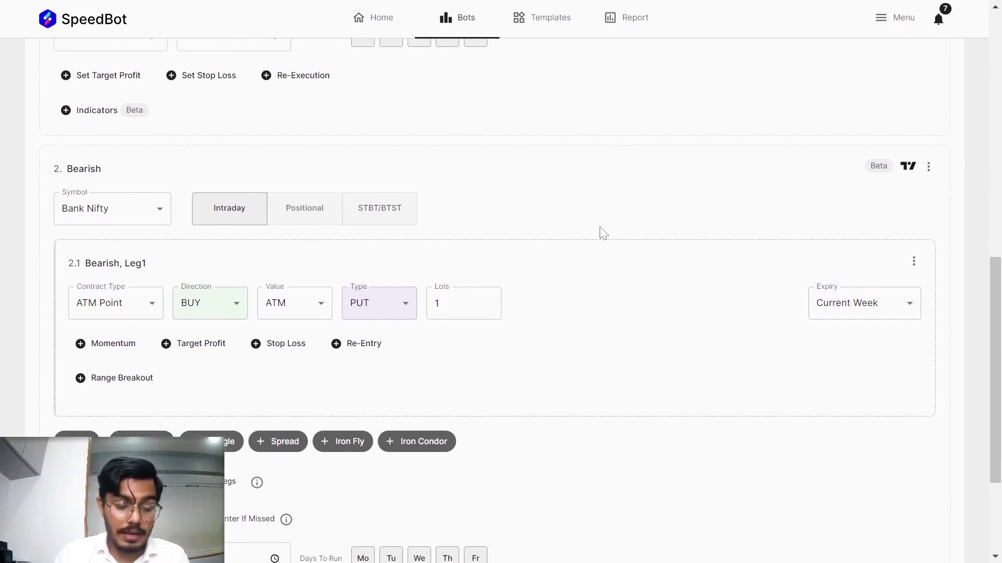
Step: Save the edited Bullish Entry alert and view the crossover script full-size in the Pine Editor
key(alt+Tab)
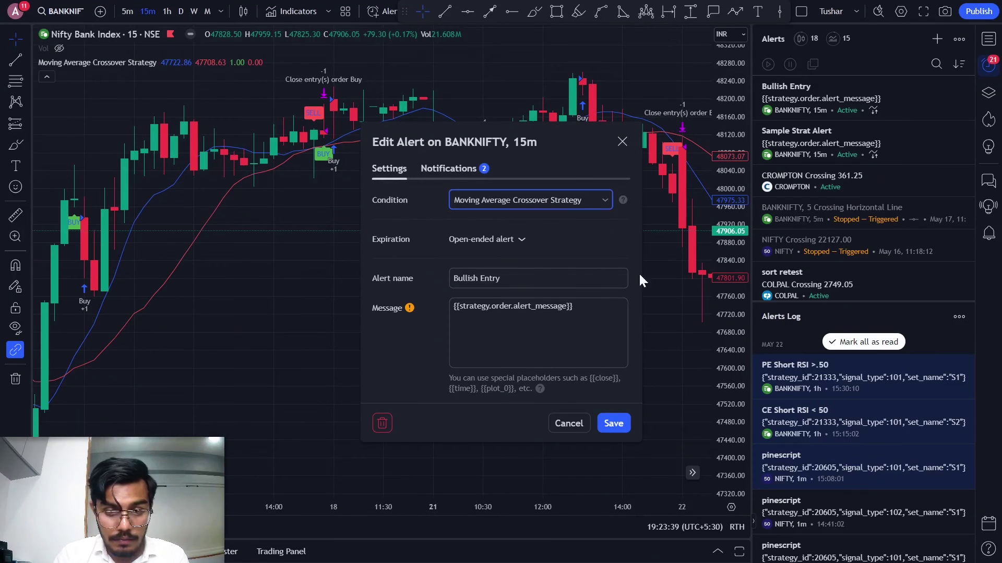
click(602, 426)
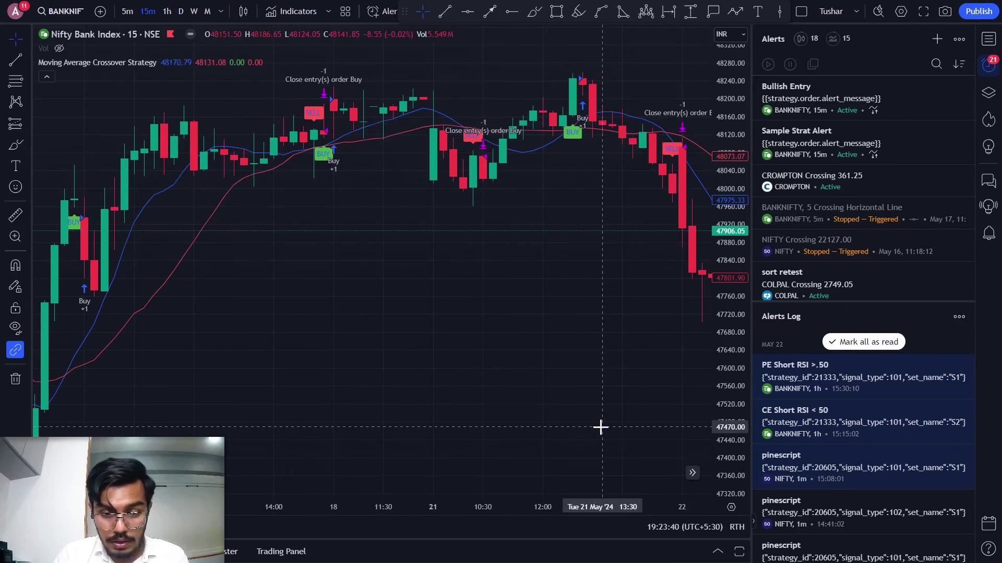
click(740, 548)
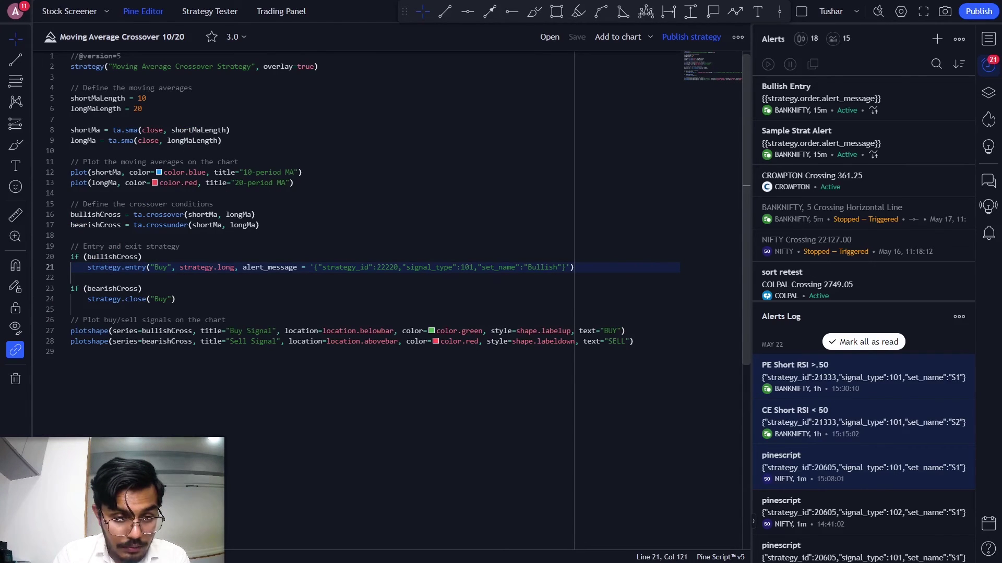
click(177, 299)
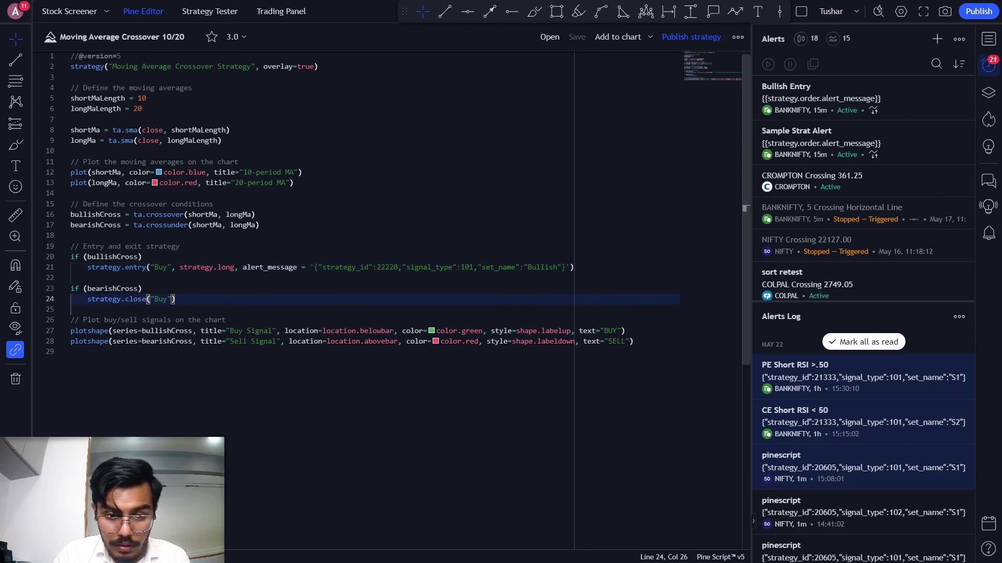
scroll(365, 208, up, 1)
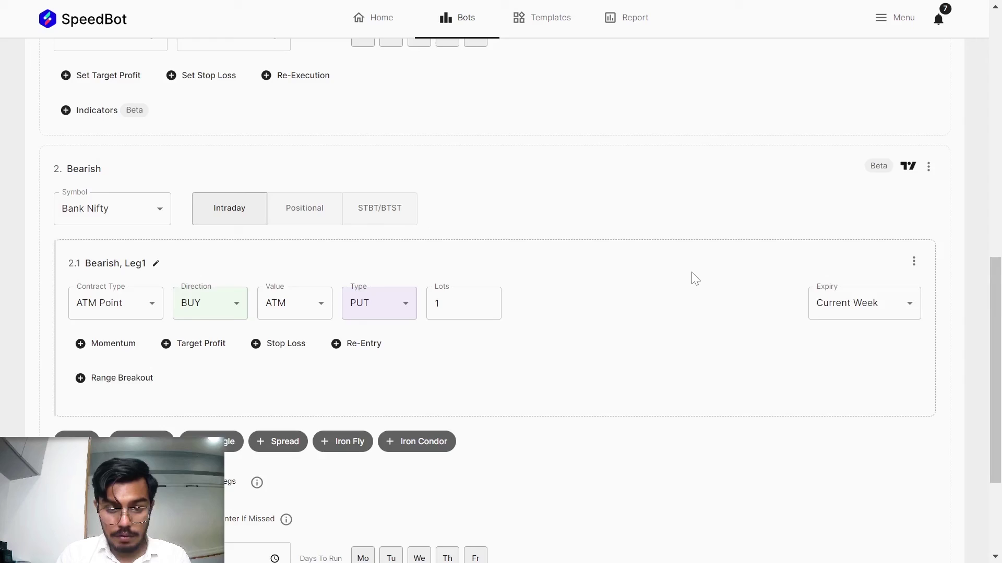
Step: Save the bot, then save its backtesting parameters (capital 100000, 22-04-2024 to 17-05-2024)
scroll(693, 277, down, 3)
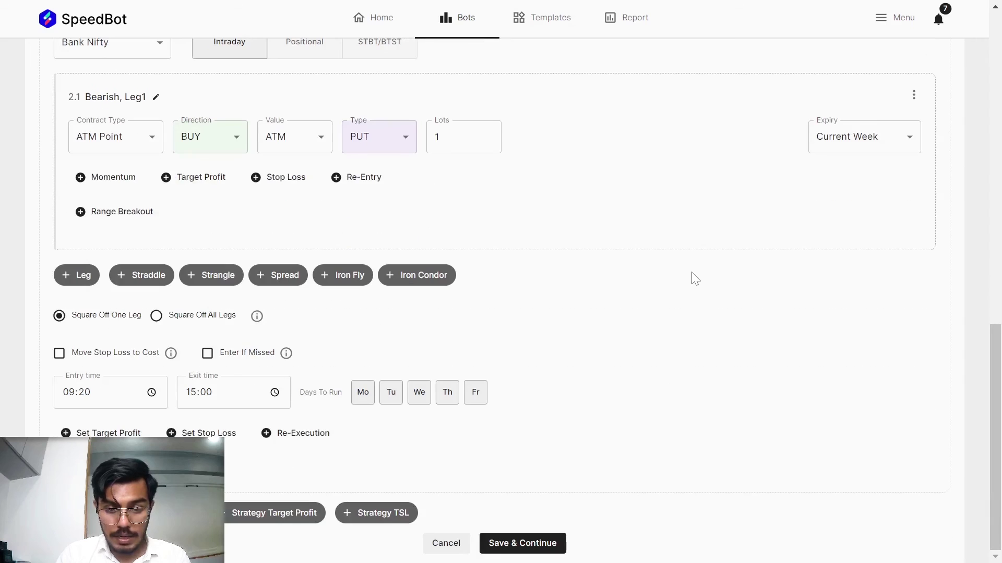
click(514, 544)
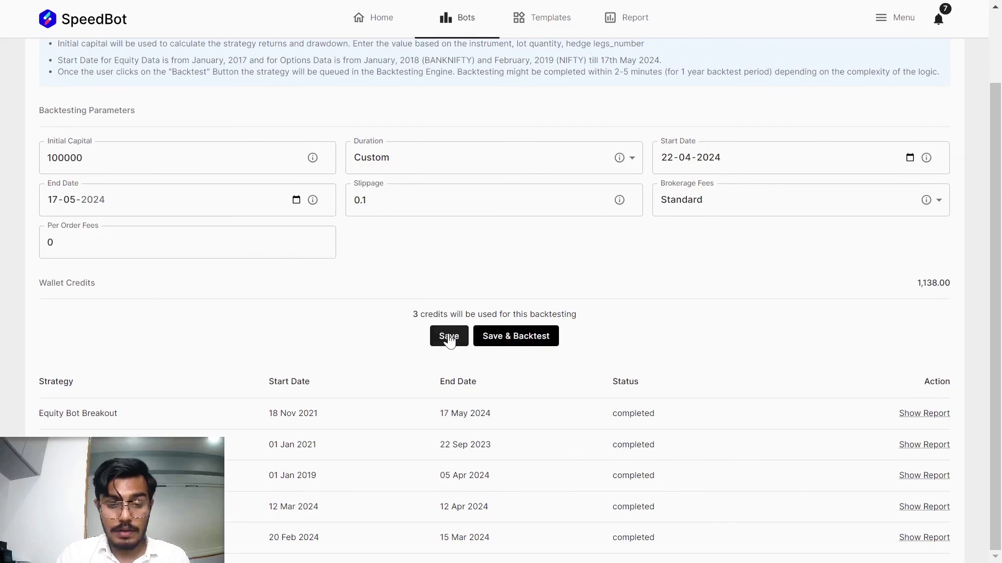
click(443, 336)
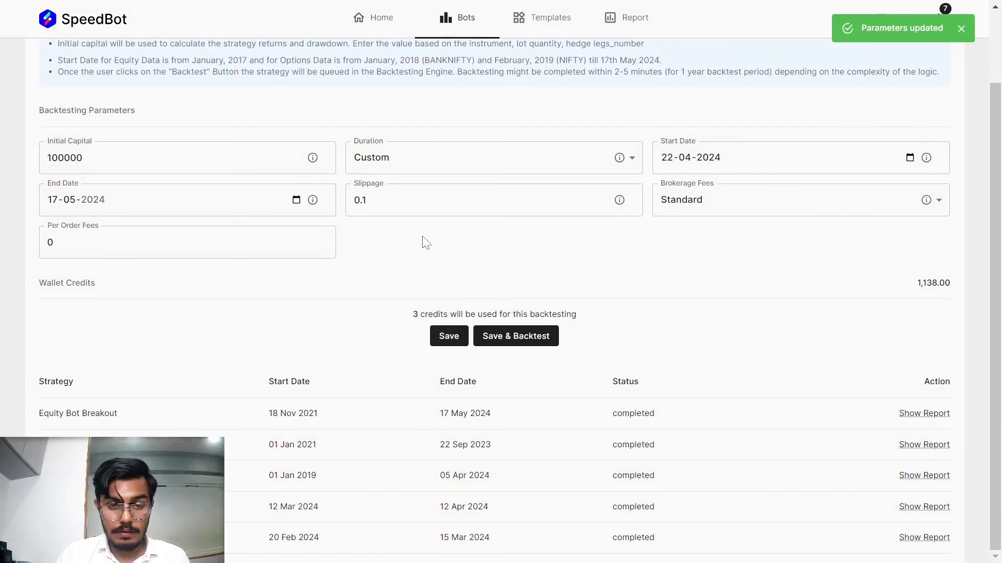
scroll(605, 200, up, 2)
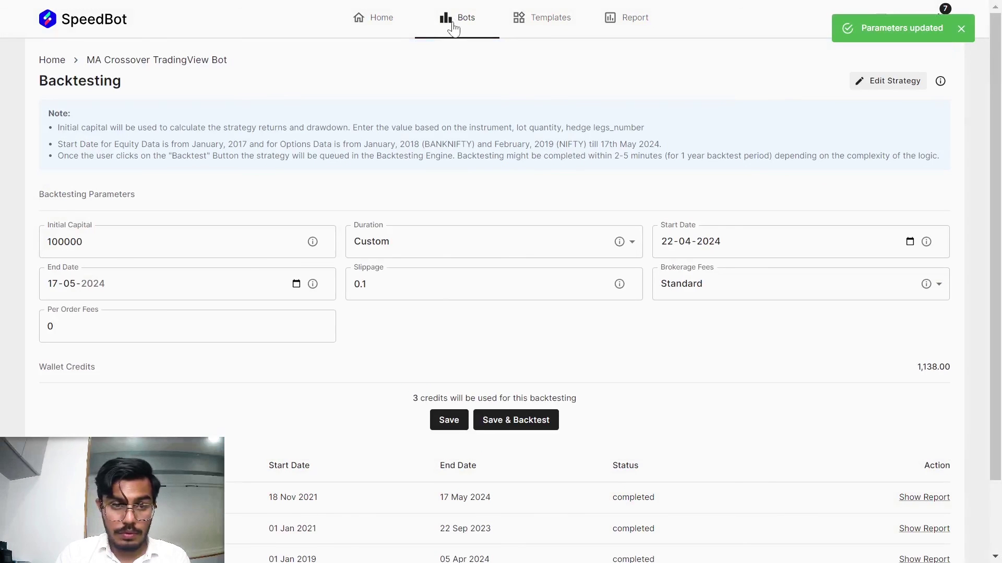
Step: Start MA Crossover TradingView Bot in paper trading from the All Bots list
click(129, 61)
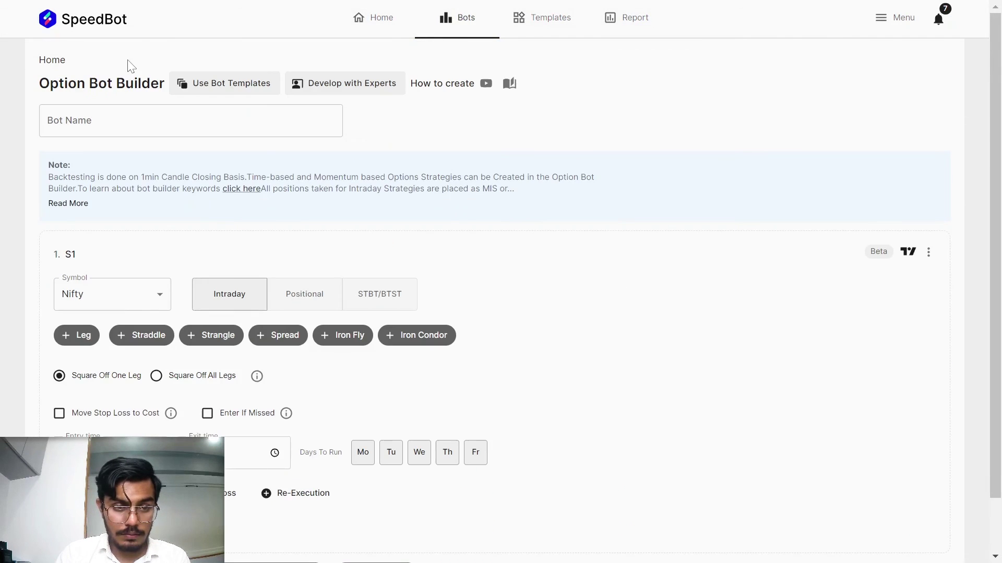
click(456, 18)
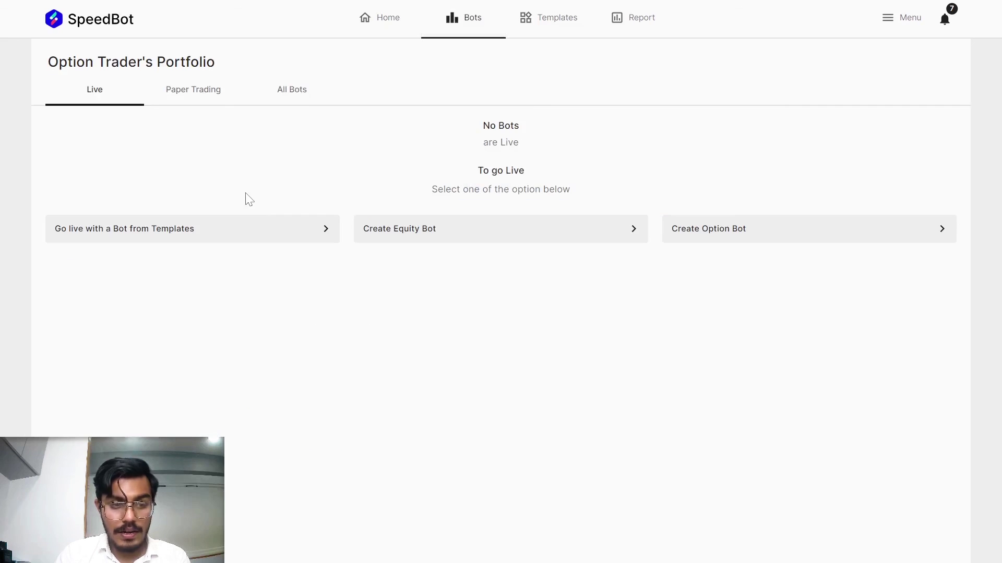
click(286, 100)
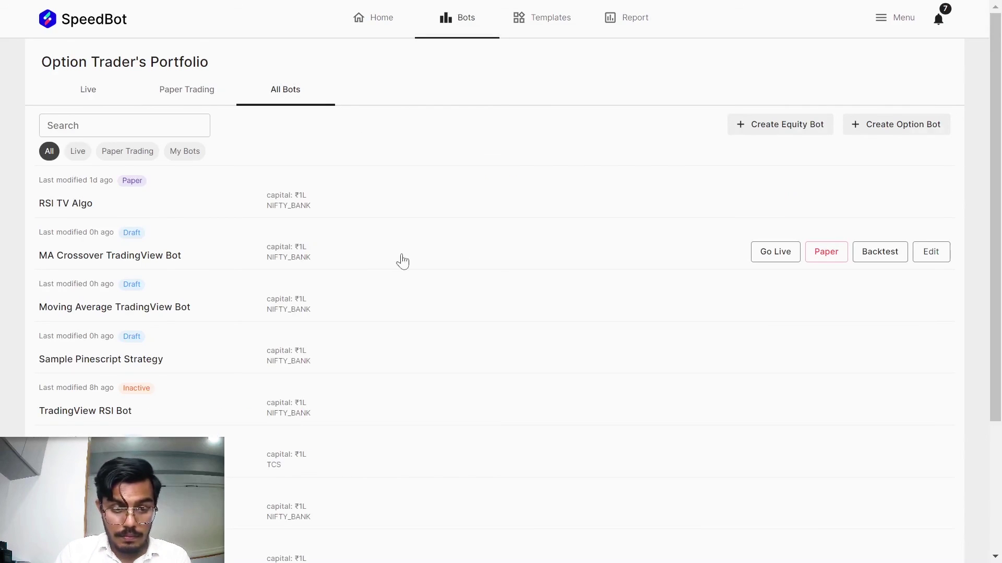
click(812, 255)
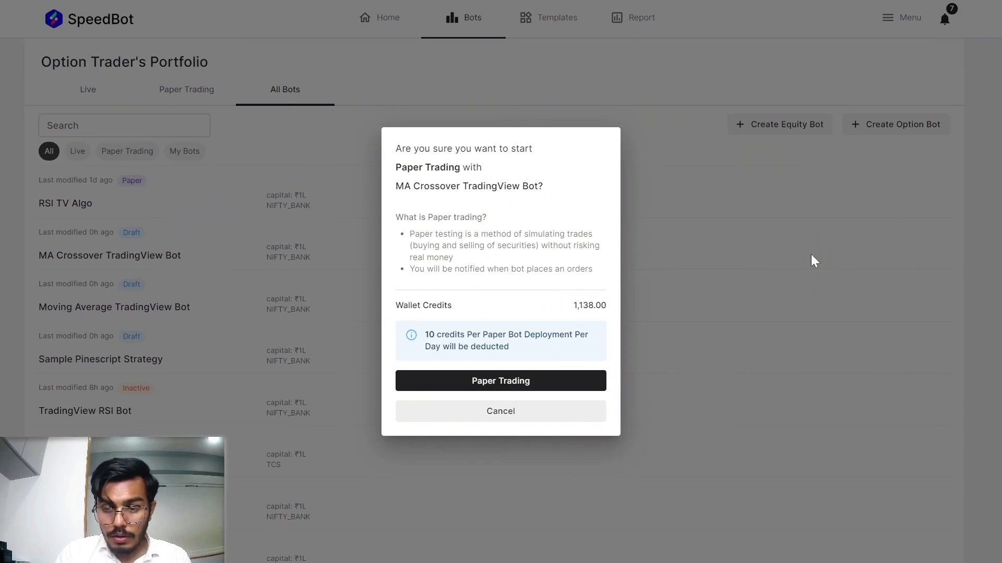
click(479, 381)
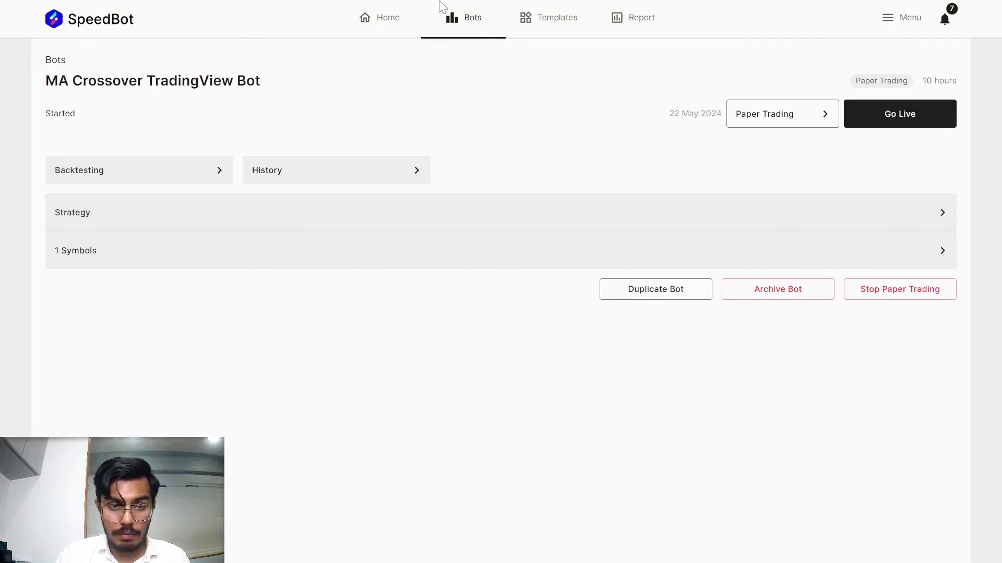
click(446, 32)
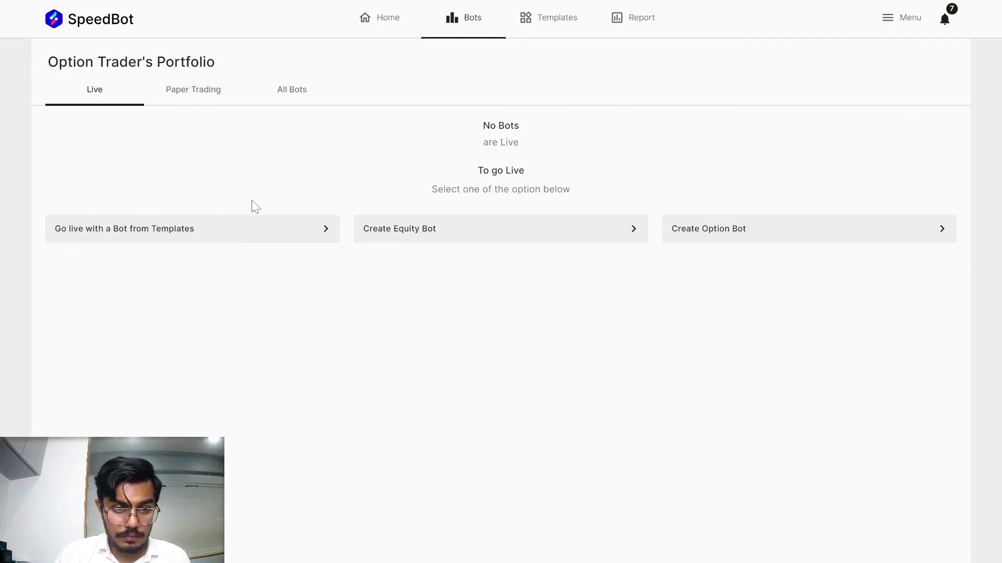
Step: Show the Paper Trading portfolio listing MA Crossover TradingView Bot
click(190, 105)
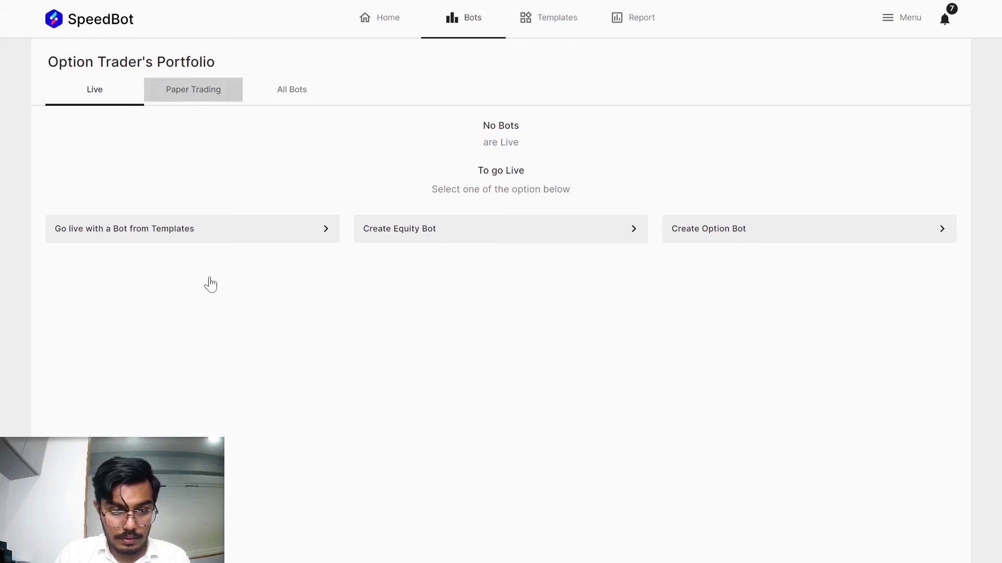